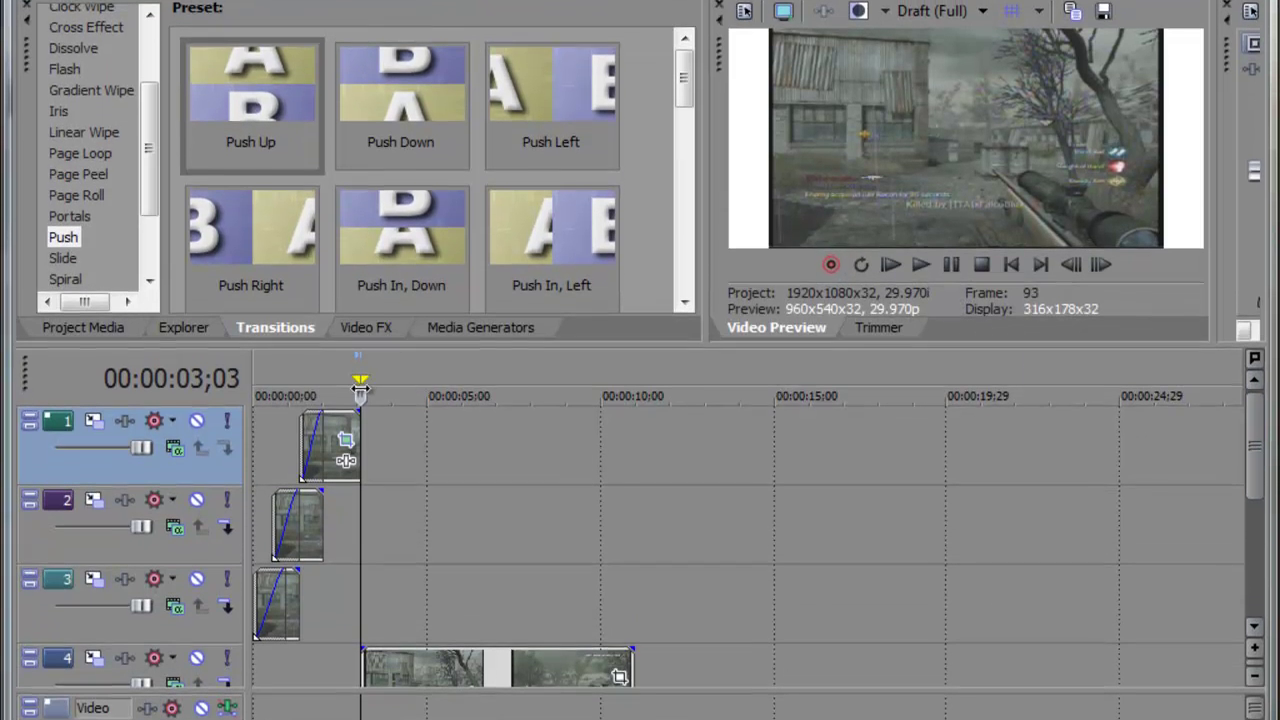
Play back the finished example sequence from the start of the timeline to view the assembling-layers effect
{"action": "left_click_drag", "start_coordinate": [360, 390], "coordinate": [254, 394]}
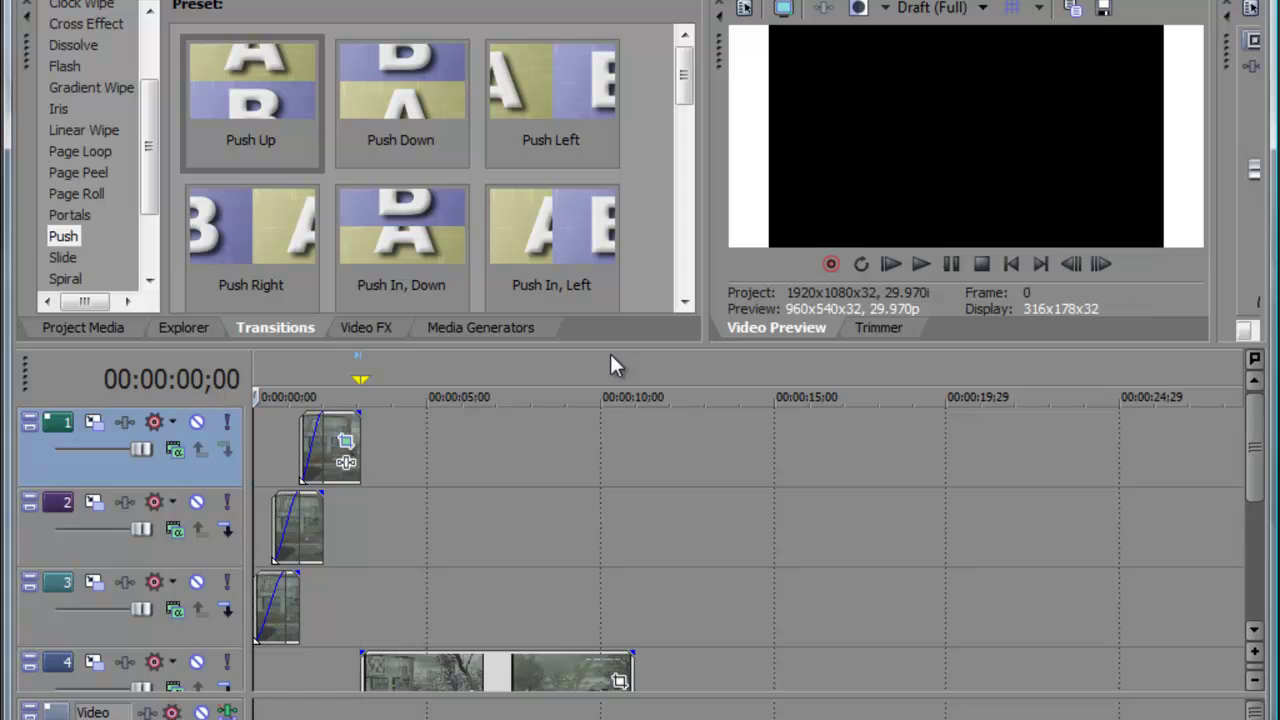
{"action": "left_click", "coordinate": [884, 258]}
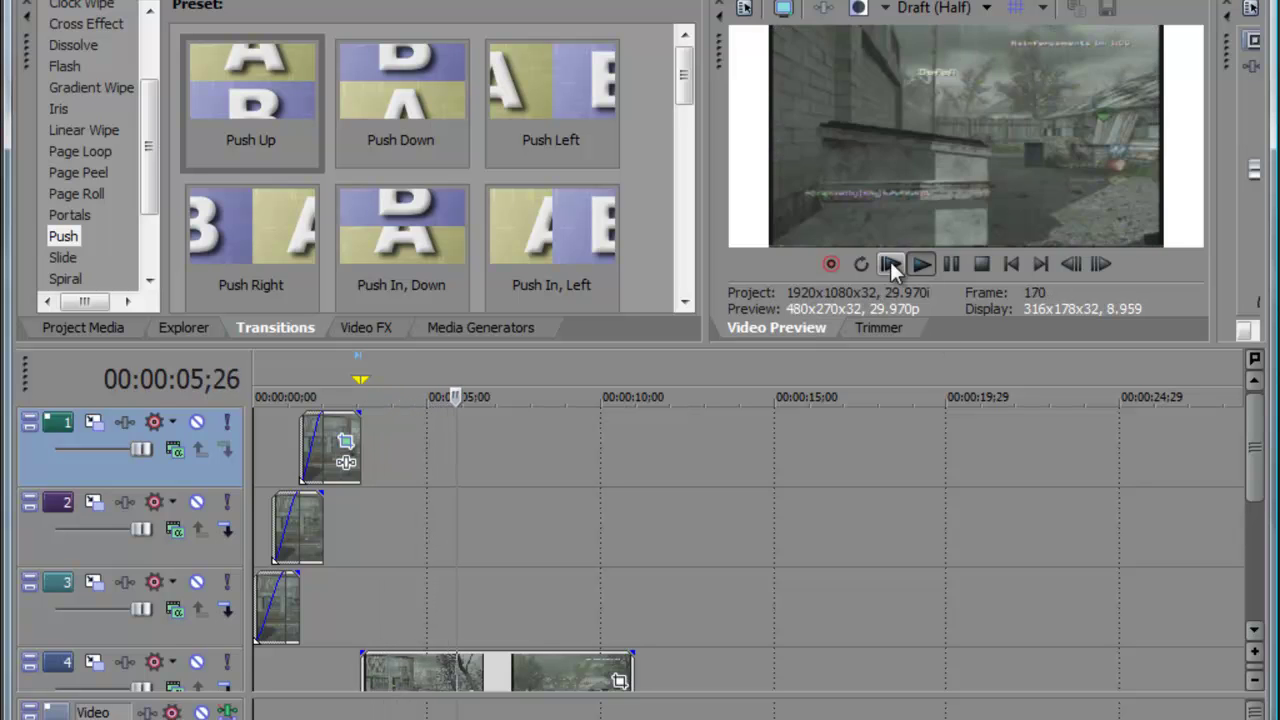
{"action": "left_click", "coordinate": [953, 264]}
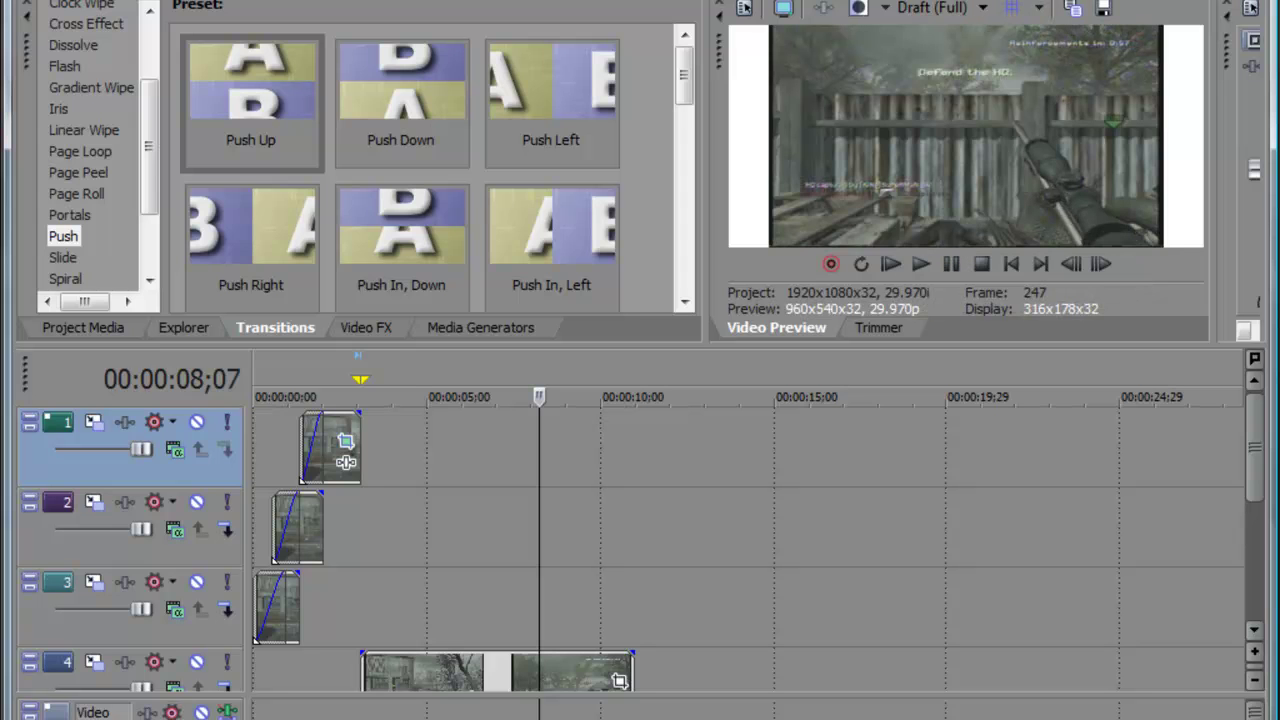
Create a new project with the HD 1080-60i (1920x1080, 29.970 fps) template, discarding the changes to the untitled one
{"action": "left_click", "coordinate": [30, 2]}
{"action": "left_click", "coordinate": [108, 14]}
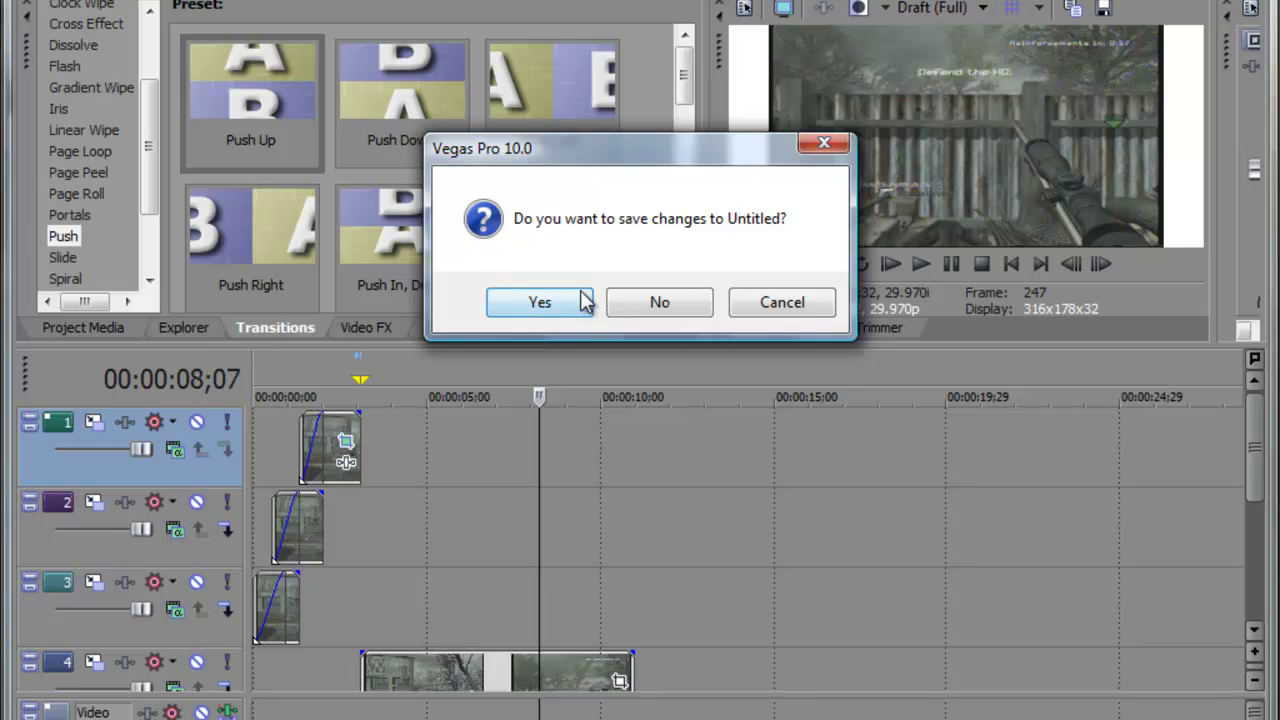
{"action": "left_click", "coordinate": [645, 302]}
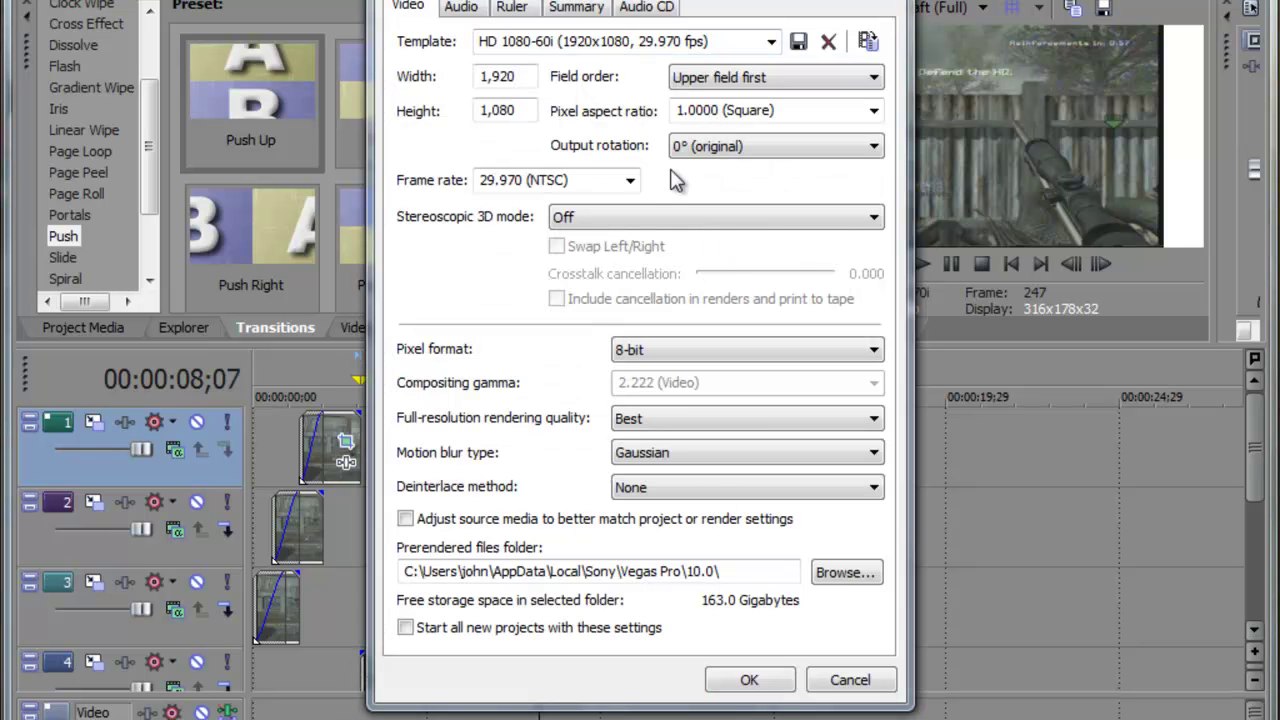
{"action": "left_click", "coordinate": [763, 688]}
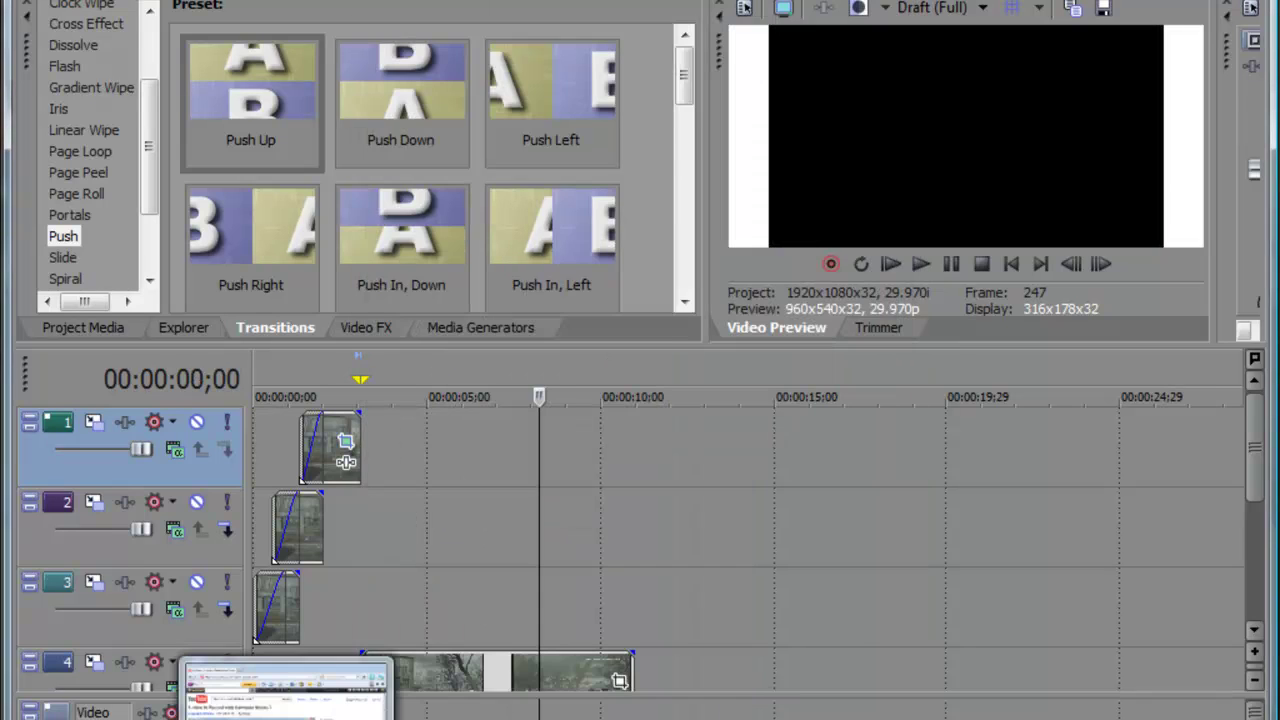
Add the 4 people clip from the Clips folder to the timeline and align it with the timeline start
{"action": "left_click", "coordinate": [195, 660]}
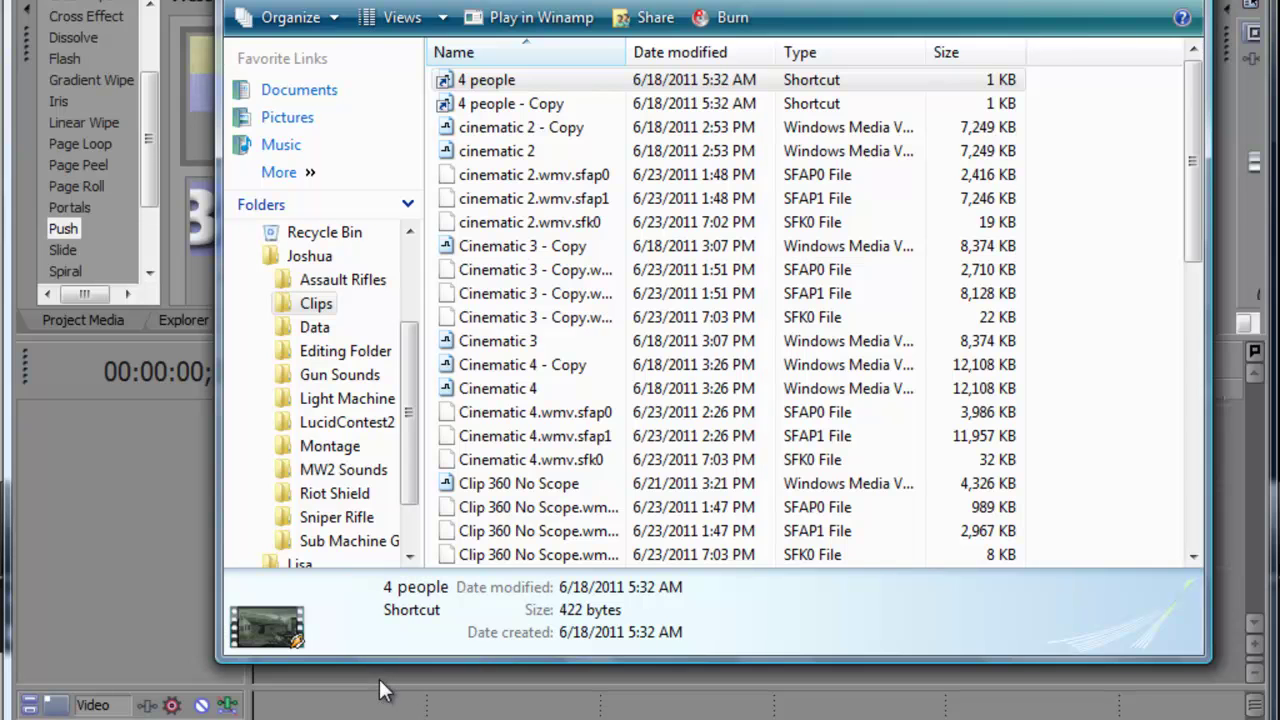
{"action": "left_click", "coordinate": [1090, 2]}
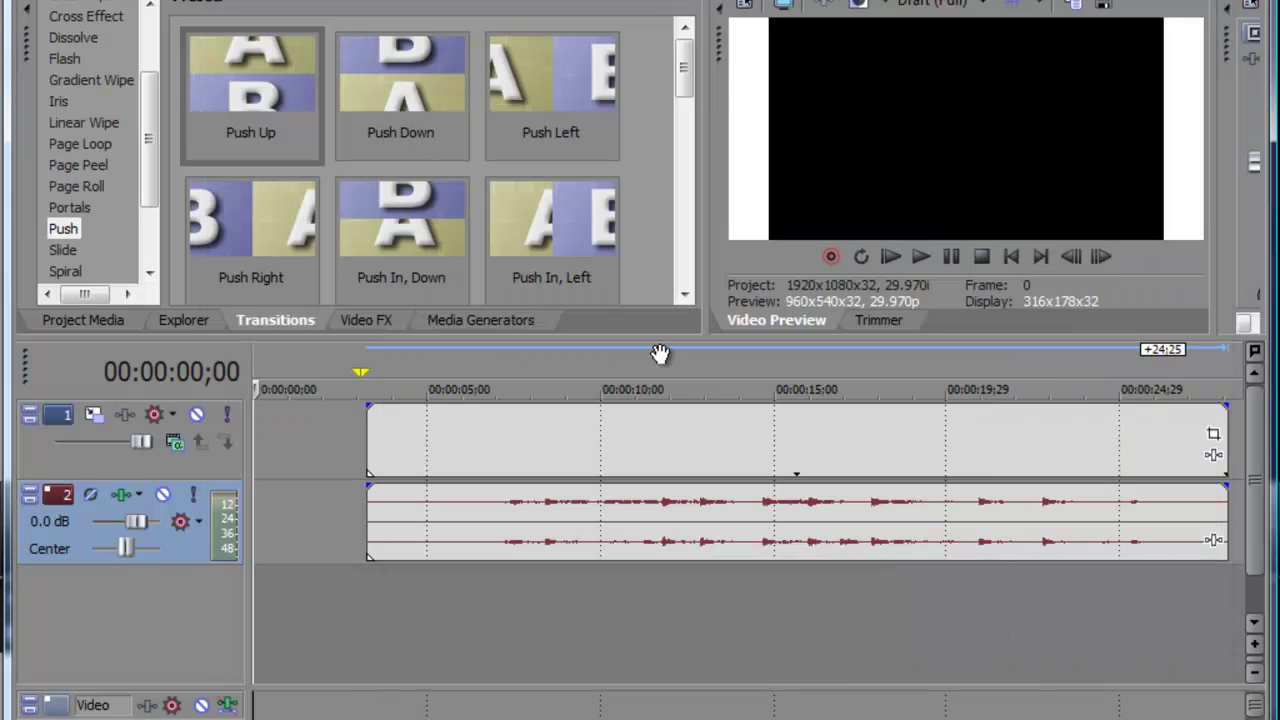
{"action": "left_click_drag", "start_coordinate": [475, 440], "coordinate": [364, 438]}
Split the gameplay clip at 00:00:12;02 and delete everything after the split
{"action": "left_click", "coordinate": [403, 452]}
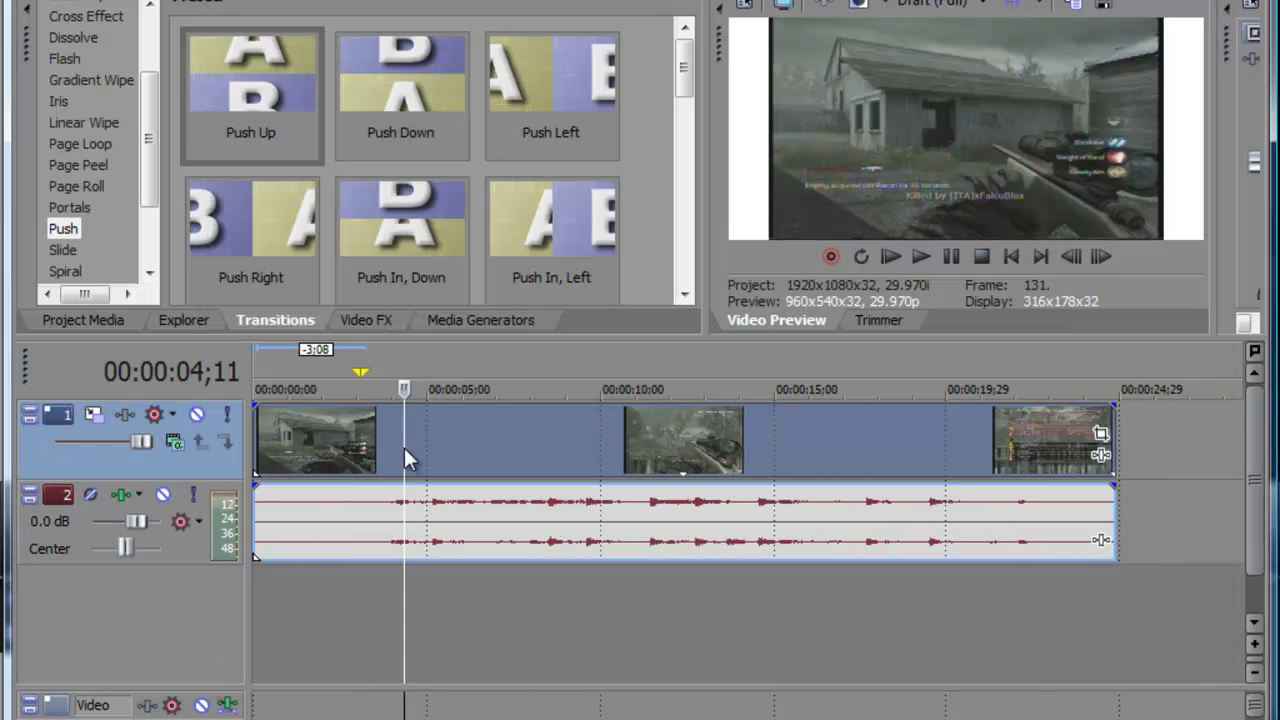
{"action": "left_click", "coordinate": [1010, 448]}
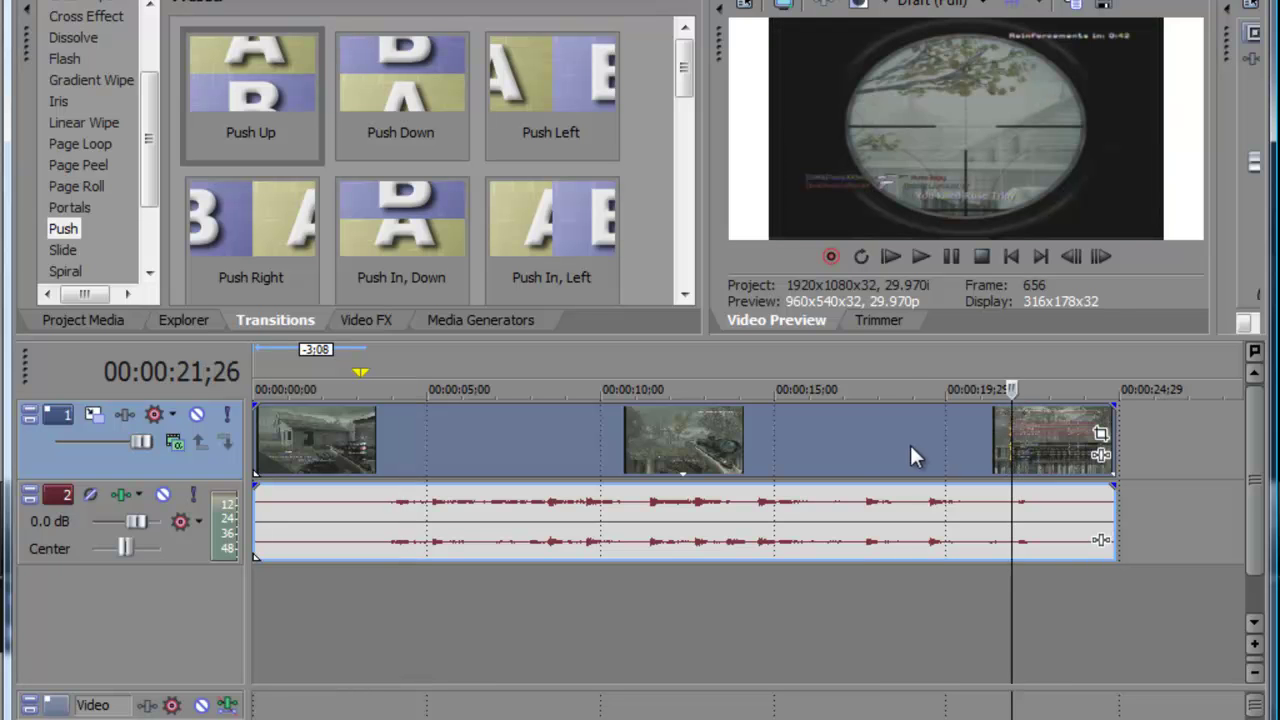
{"action": "left_click", "coordinate": [909, 445]}
{"action": "left_click", "coordinate": [849, 446]}
{"action": "left_click", "coordinate": [775, 448]}
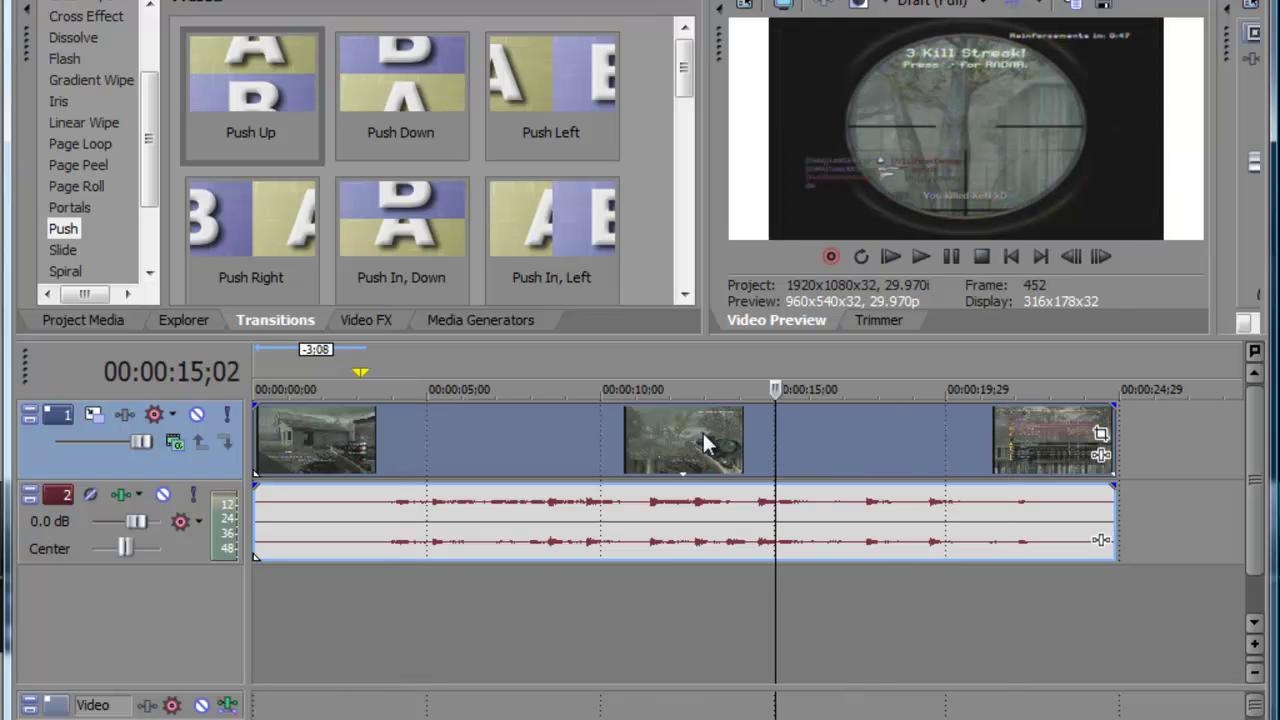
{"action": "left_click", "coordinate": [671, 424]}
{"action": "key", "text": "s"}
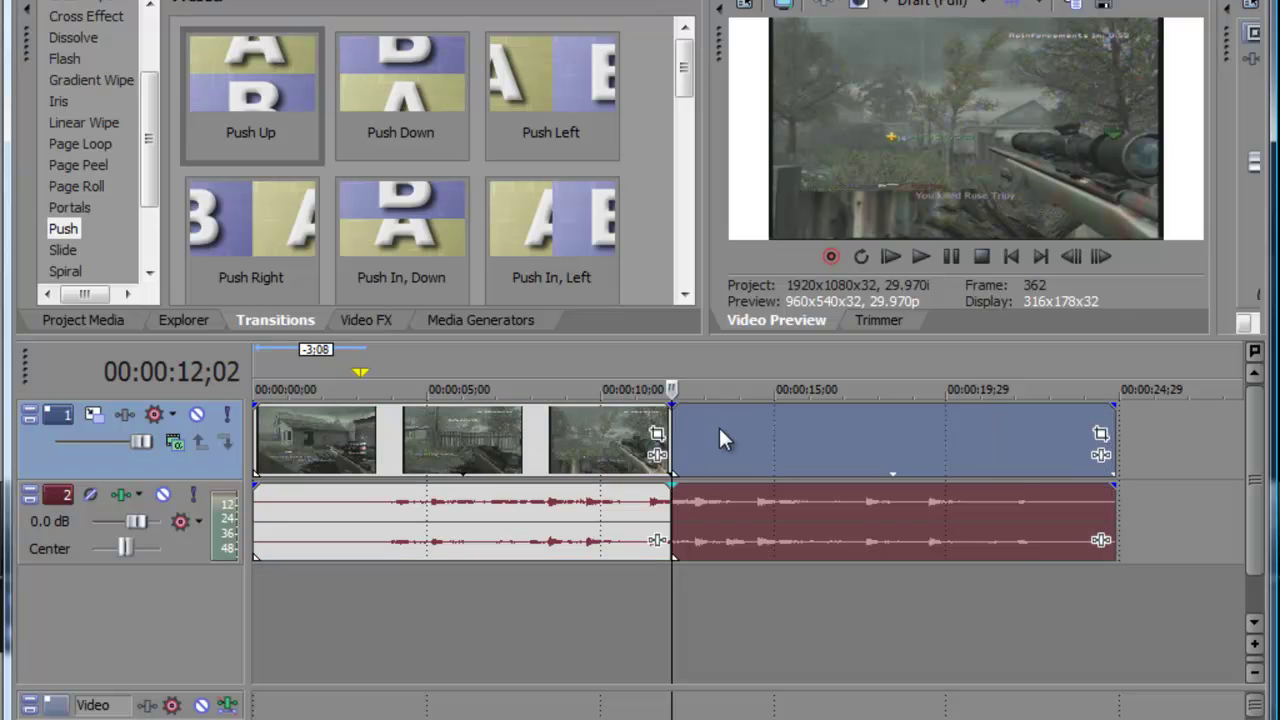
{"action": "right_click", "coordinate": [731, 432]}
{"action": "left_click", "coordinate": [790, 466]}
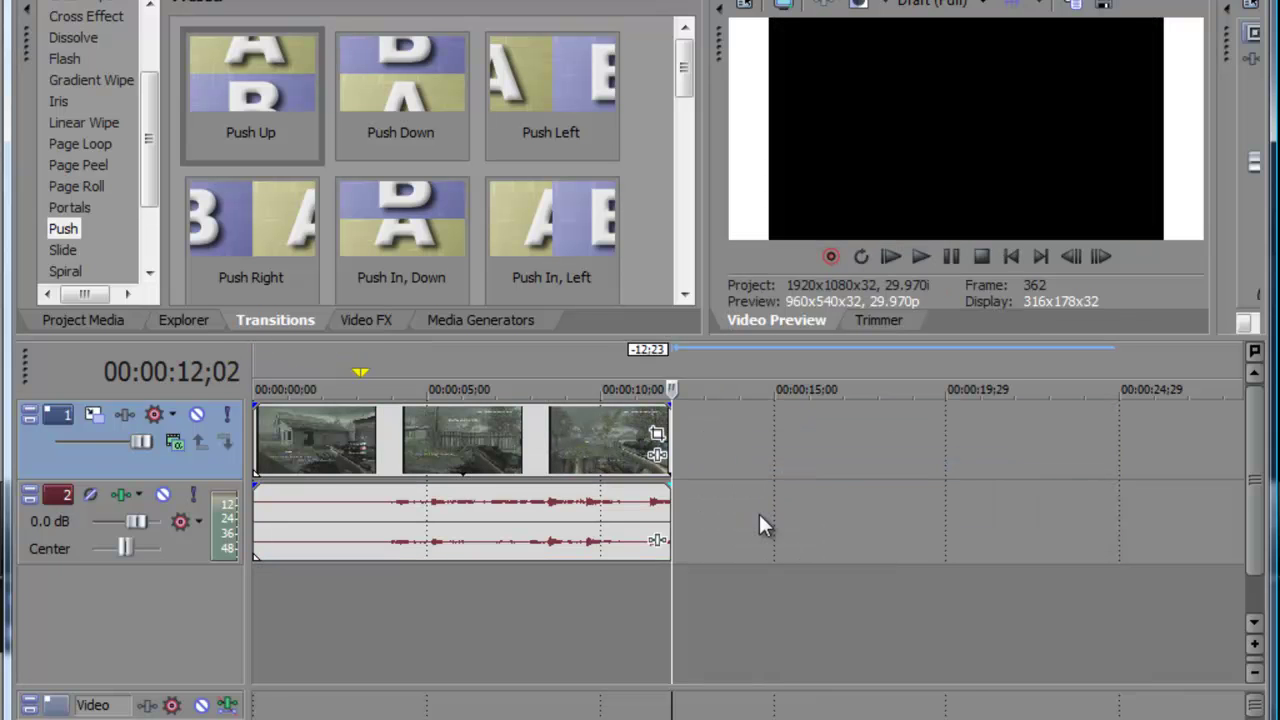
Shift the clip later, split it at 00:00:04;19, delete the opening part and move the remainder to the timeline start
{"action": "left_click_drag", "start_coordinate": [584, 421], "coordinate": [657, 432]}
{"action": "left_click", "coordinate": [355, 443]}
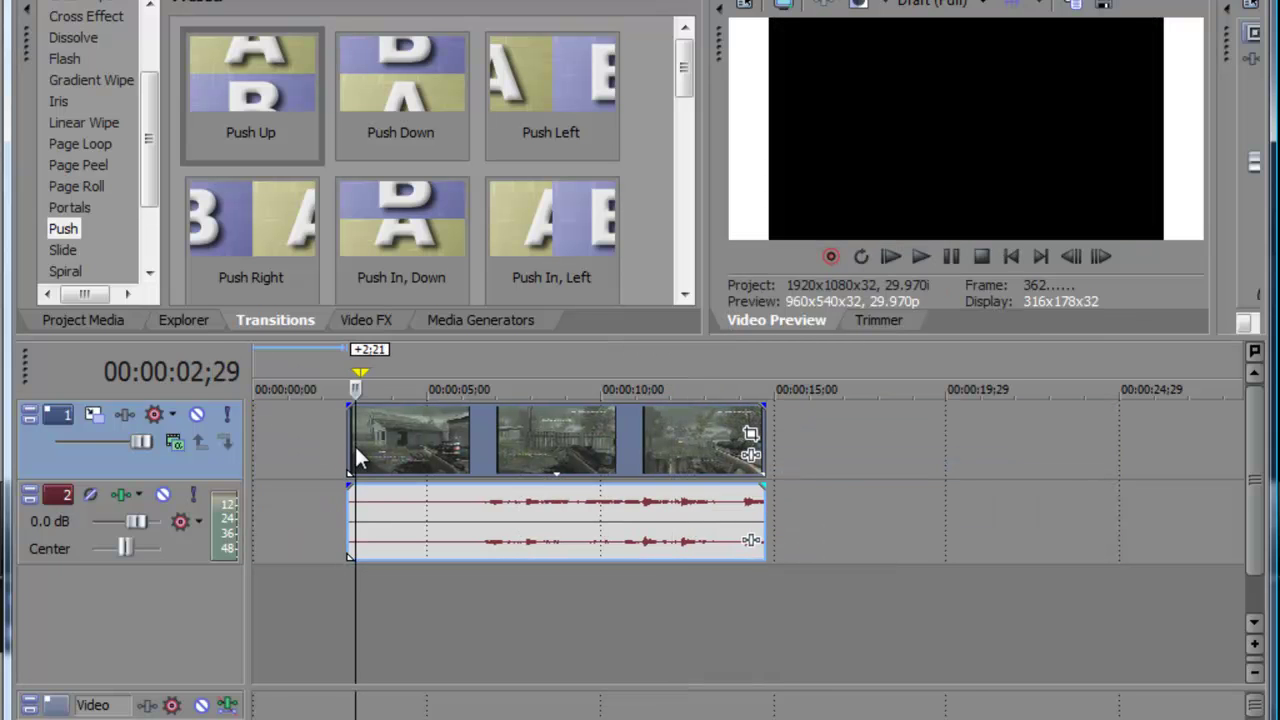
{"action": "left_click", "coordinate": [1098, 262]}
{"action": "left_click_drag", "start_coordinate": [1095, 264], "coordinate": [1094, 262]}
{"action": "left_click", "coordinate": [1096, 261]}
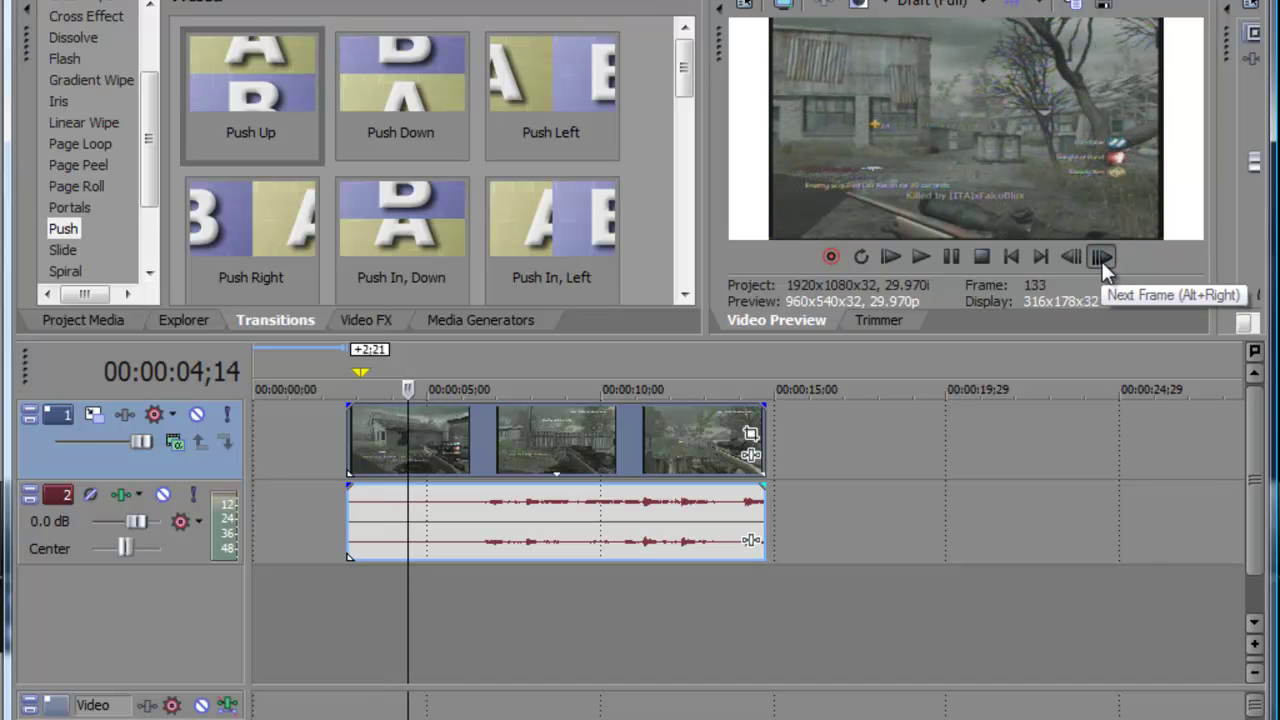
{"action": "left_click", "coordinate": [1099, 260]}
{"action": "left_click", "coordinate": [1100, 259]}
{"action": "left_click", "coordinate": [1101, 259]}
{"action": "left_click", "coordinate": [1101, 259]}
{"action": "left_click", "coordinate": [1102, 261]}
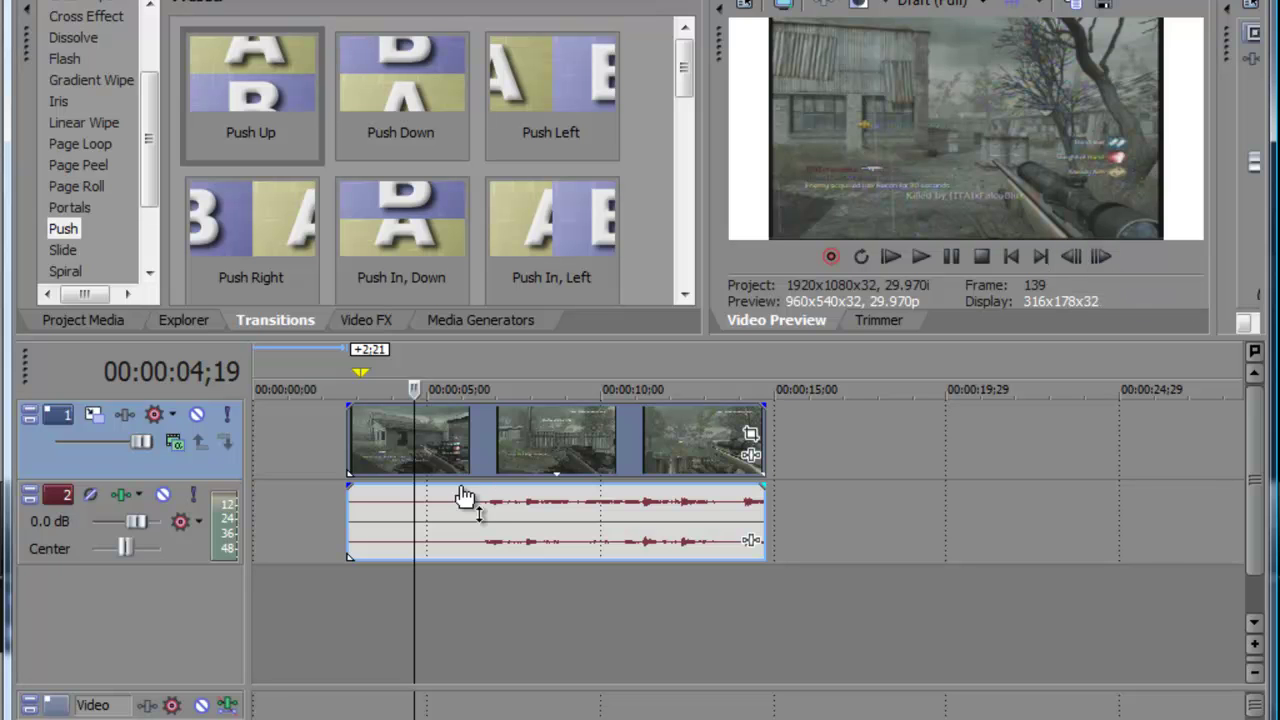
{"action": "key", "text": "s"}
{"action": "right_click", "coordinate": [411, 425]}
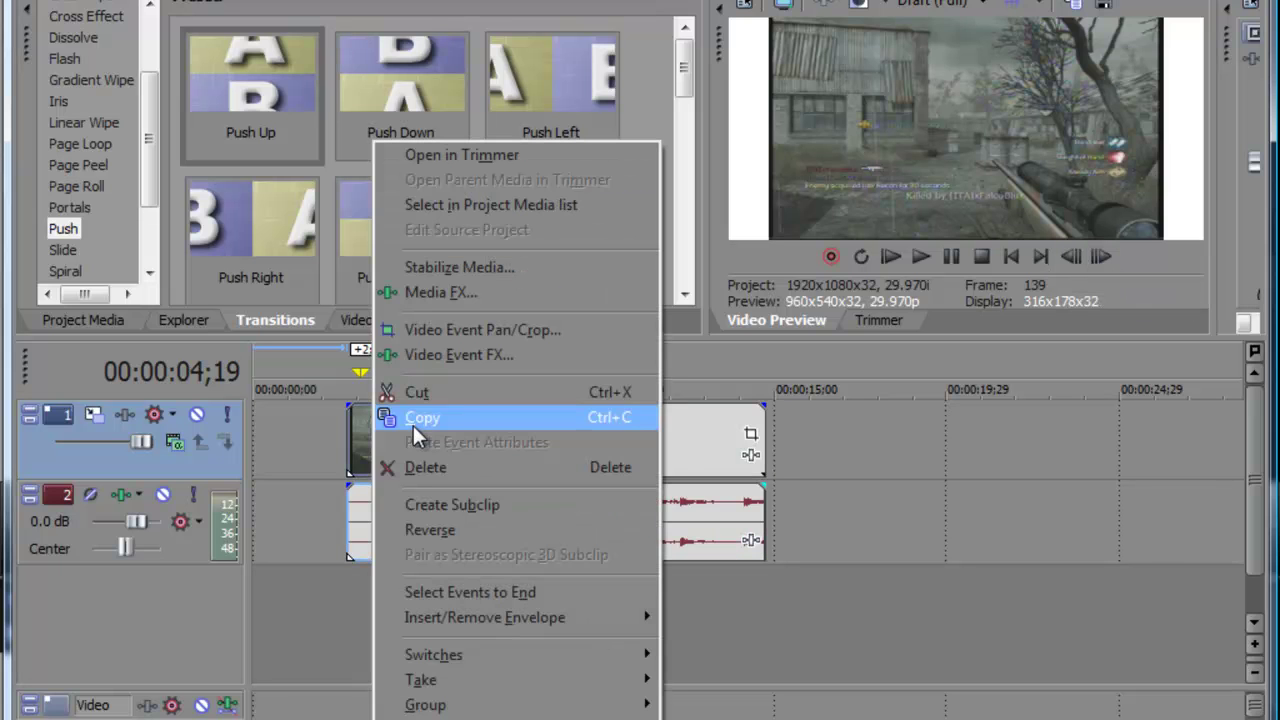
{"action": "left_click", "coordinate": [432, 468]}
{"action": "left_click_drag", "start_coordinate": [505, 464], "coordinate": [232, 458]}
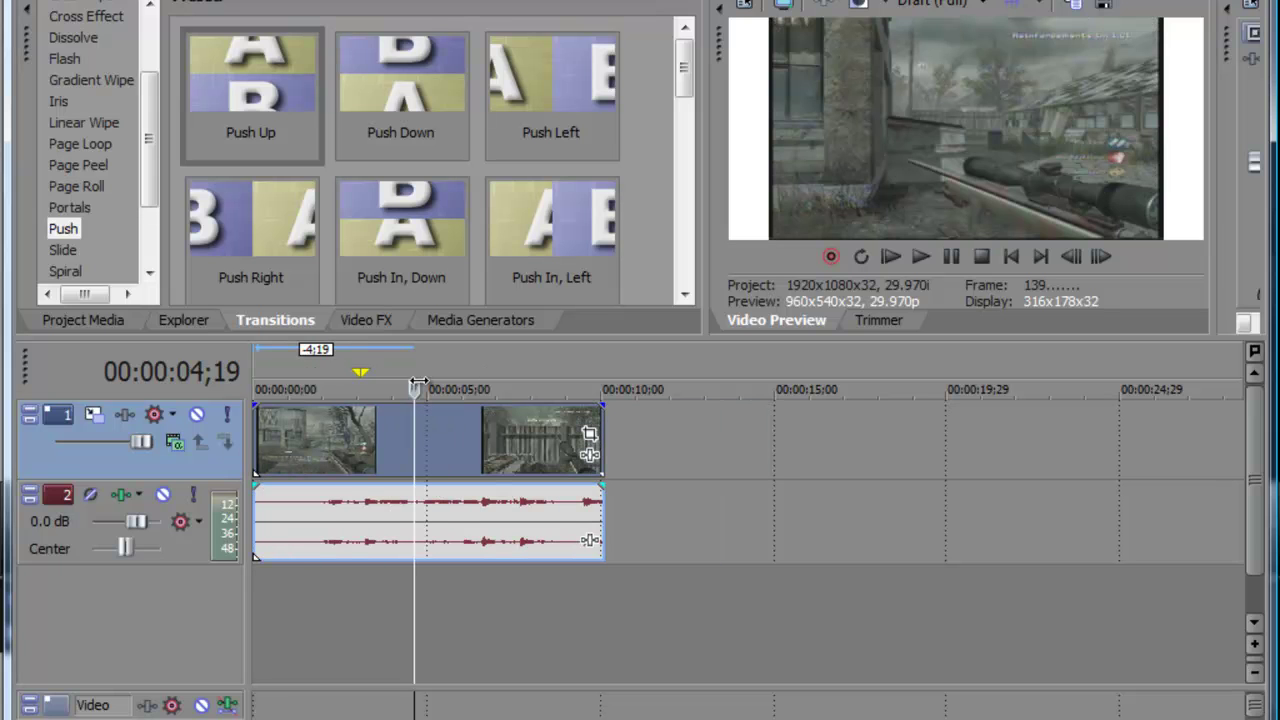
Save the clip's first frame as a snapshot image named waw.jpg on the Desktop
{"action": "double_click", "coordinate": [250, 426]}
{"action": "left_click_drag", "start_coordinate": [20, 440], "coordinate": [113, 442]}
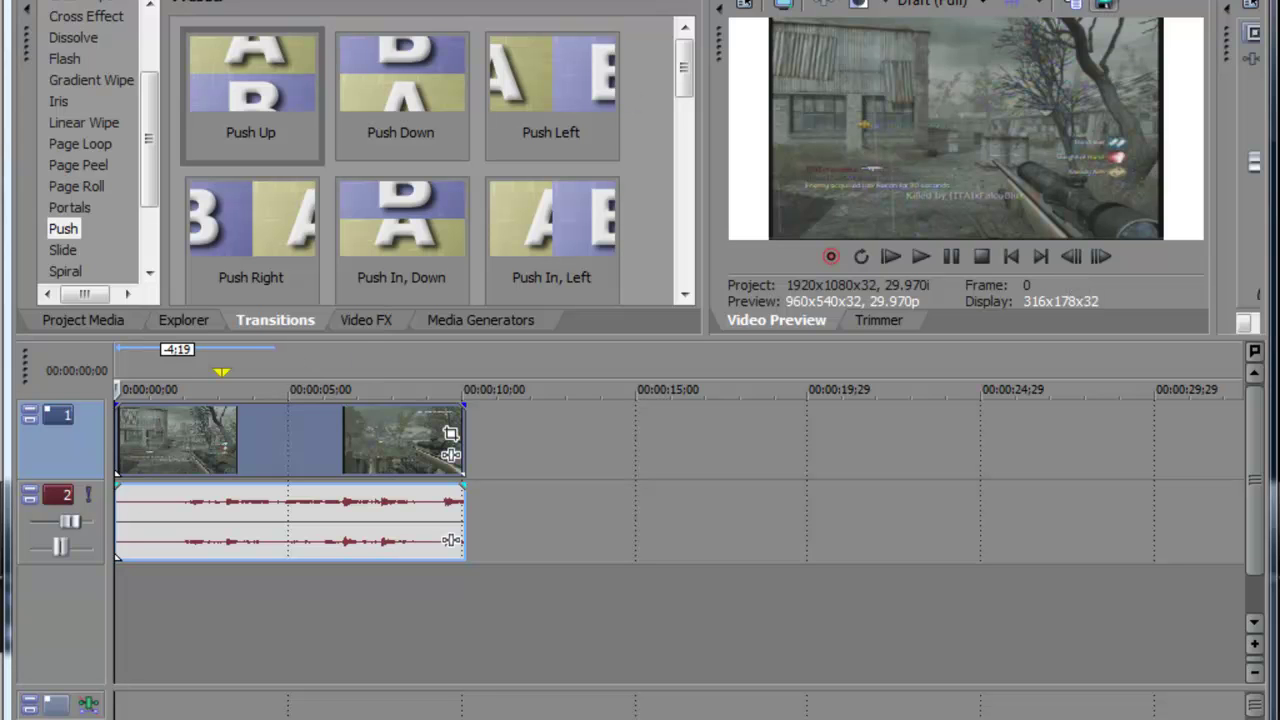
{"action": "left_click", "coordinate": [1104, 5]}
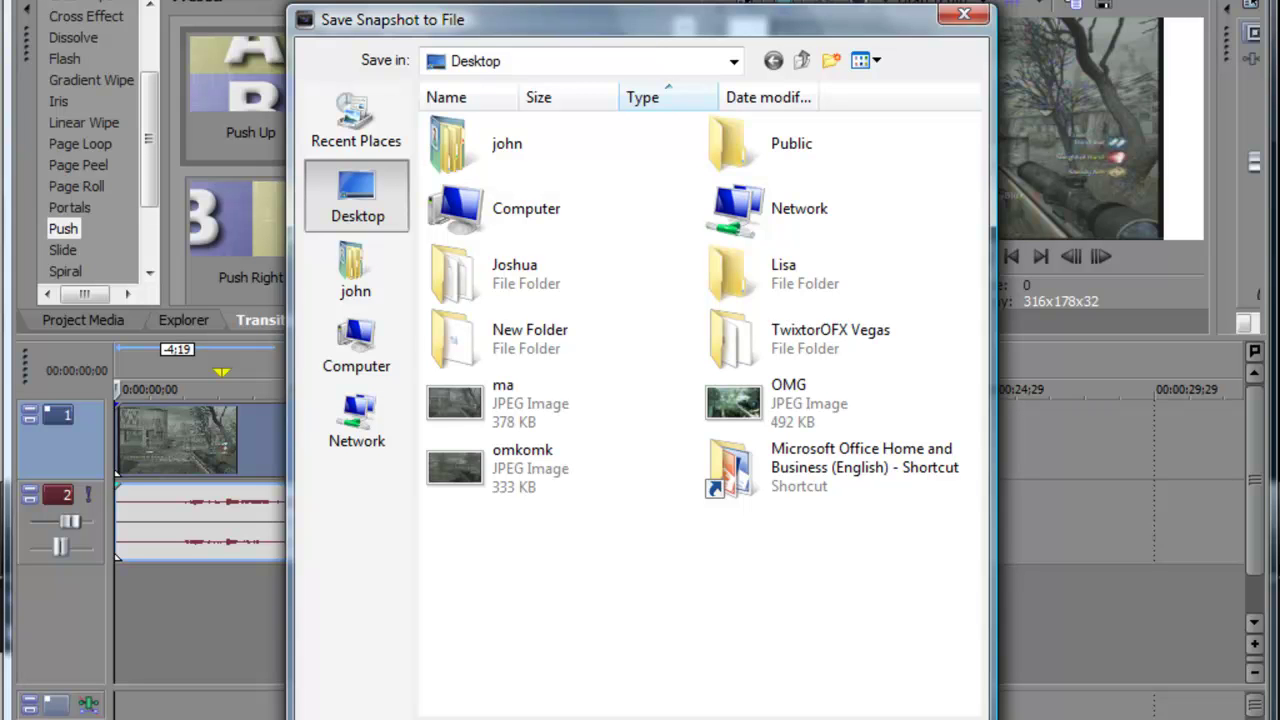
{"action": "key", "text": "Return"}
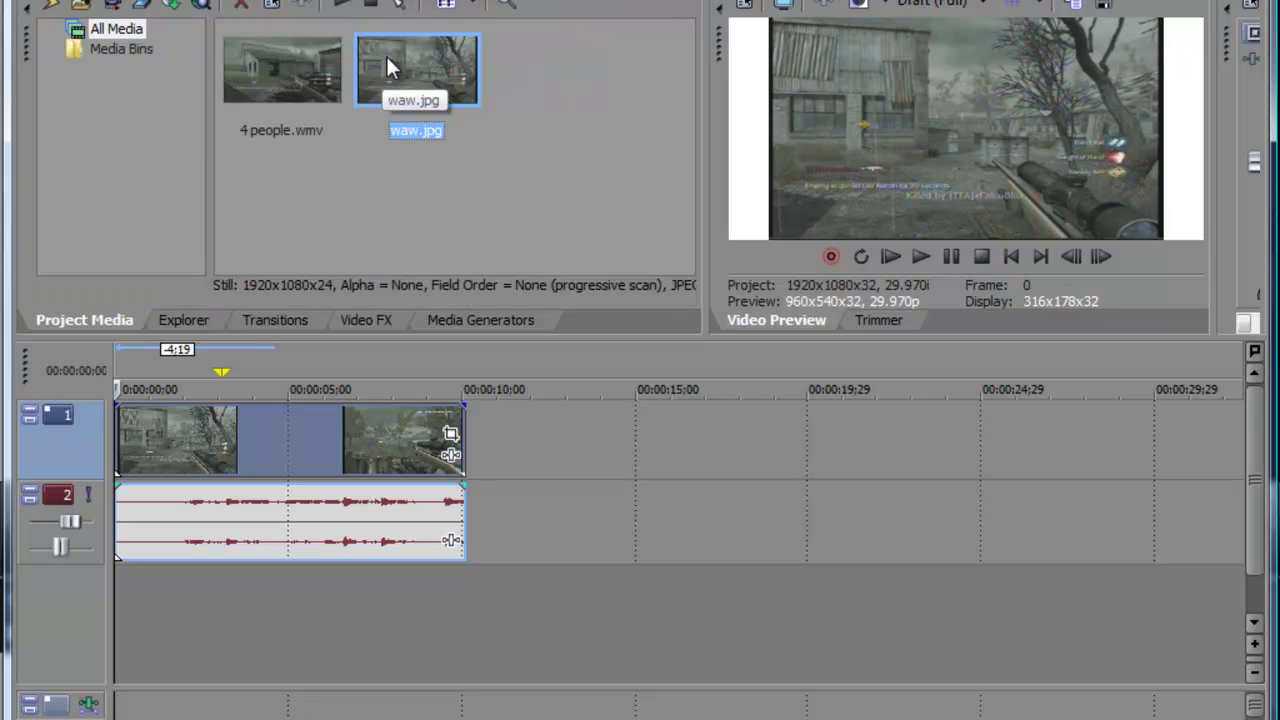
Insert three empty video tracks above the gameplay clip's track
{"action": "right_click", "coordinate": [734, 423]}
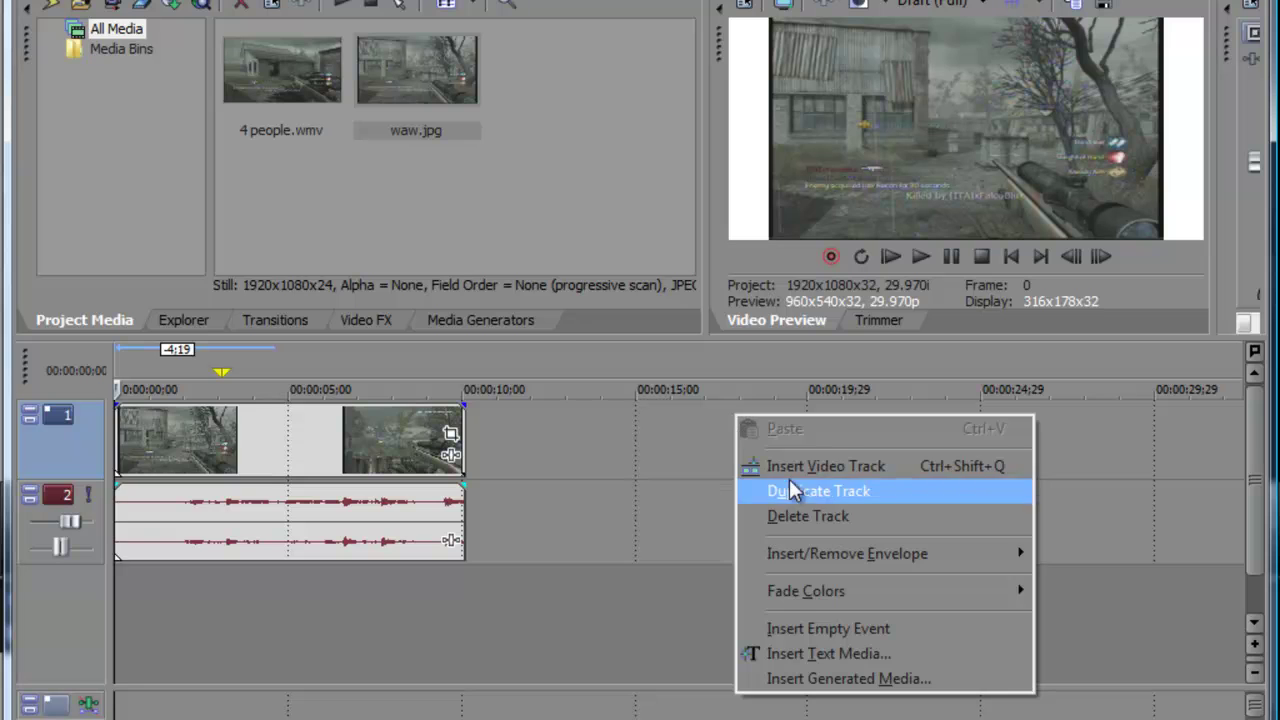
{"action": "left_click", "coordinate": [789, 467]}
{"action": "right_click", "coordinate": [702, 447]}
{"action": "left_click", "coordinate": [783, 500]}
{"action": "right_click", "coordinate": [760, 472]}
{"action": "left_click", "coordinate": [799, 520]}
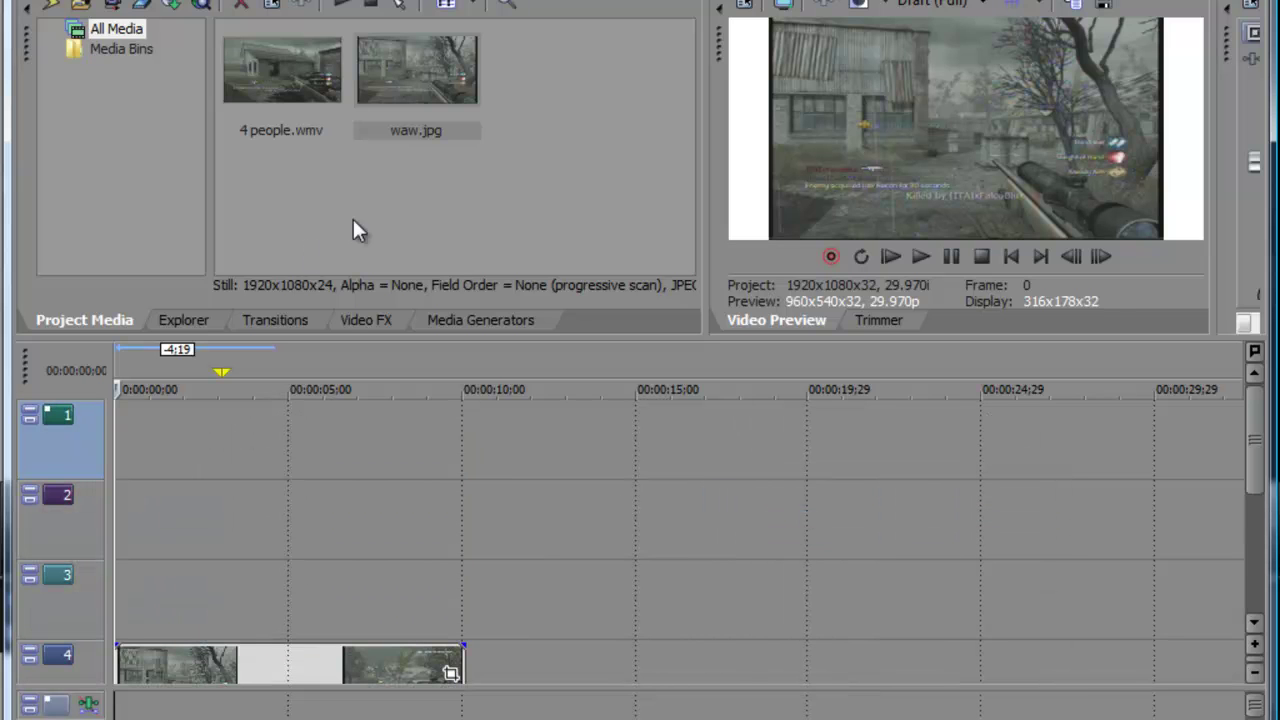
Place waw.jpg at the start of track 3 and move the gameplay clip to begin where the still ends
{"action": "left_click_drag", "start_coordinate": [392, 77], "coordinate": [145, 590]}
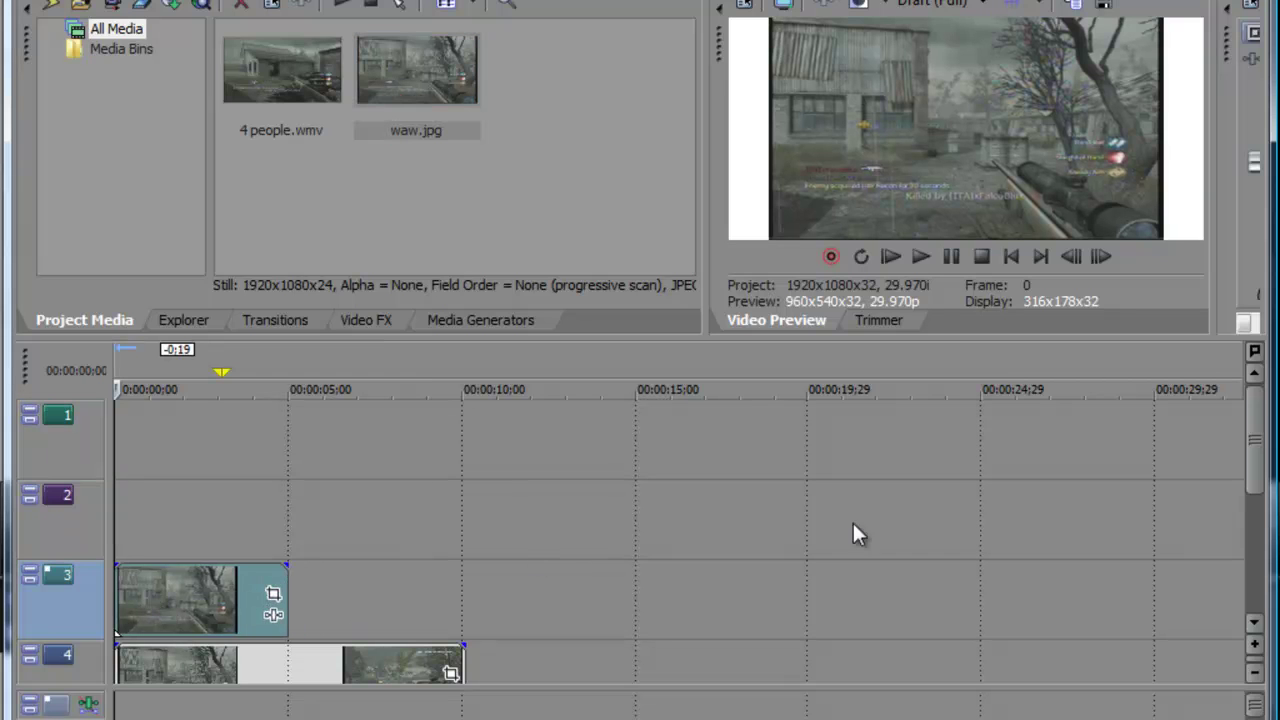
{"action": "left_click_drag", "start_coordinate": [1255, 487], "coordinate": [1255, 540]}
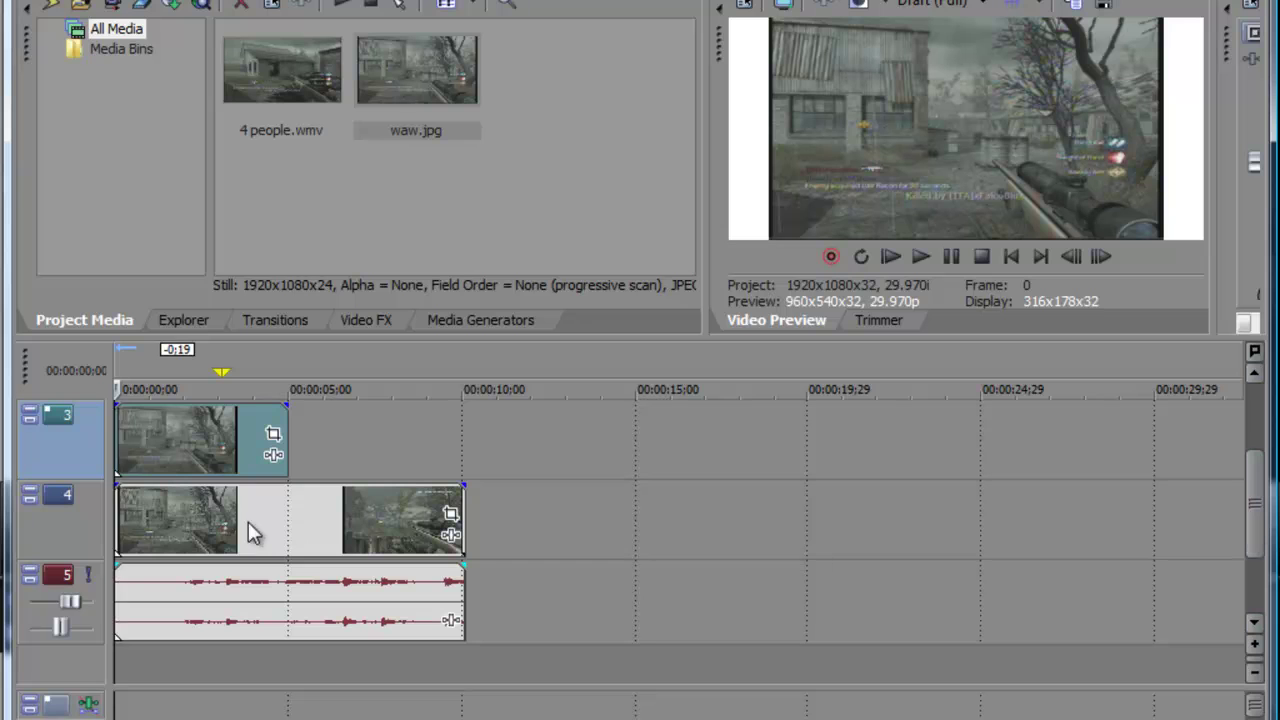
{"action": "left_click_drag", "start_coordinate": [248, 523], "coordinate": [359, 525]}
Shorten the waw.jpg still on track 3 by 3;25 from its end
{"action": "left_click", "coordinate": [295, 441]}
{"action": "left_click", "coordinate": [277, 440]}
{"action": "left_click_drag", "start_coordinate": [277, 440], "coordinate": [140, 449]}
{"action": "scroll", "coordinate": [860, 454], "scroll_direction": "up", "scroll_amount": 2}
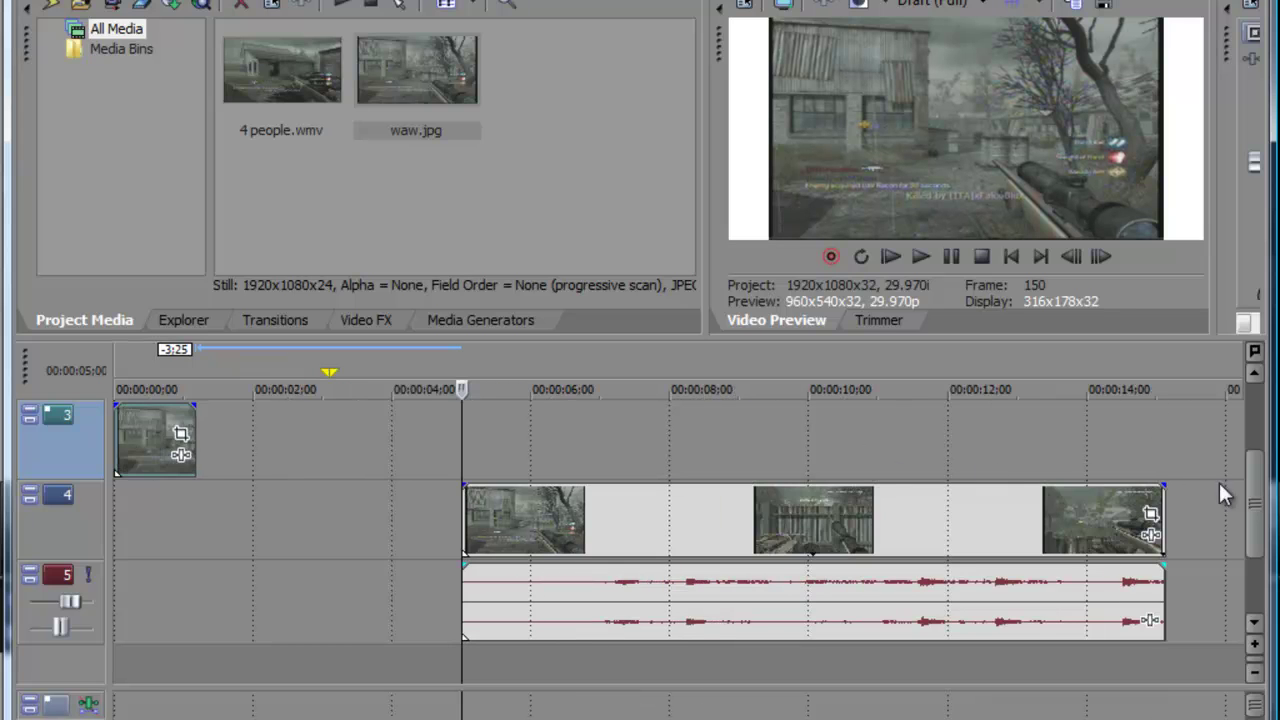
{"action": "left_click_drag", "start_coordinate": [1254, 505], "coordinate": [1256, 445]}
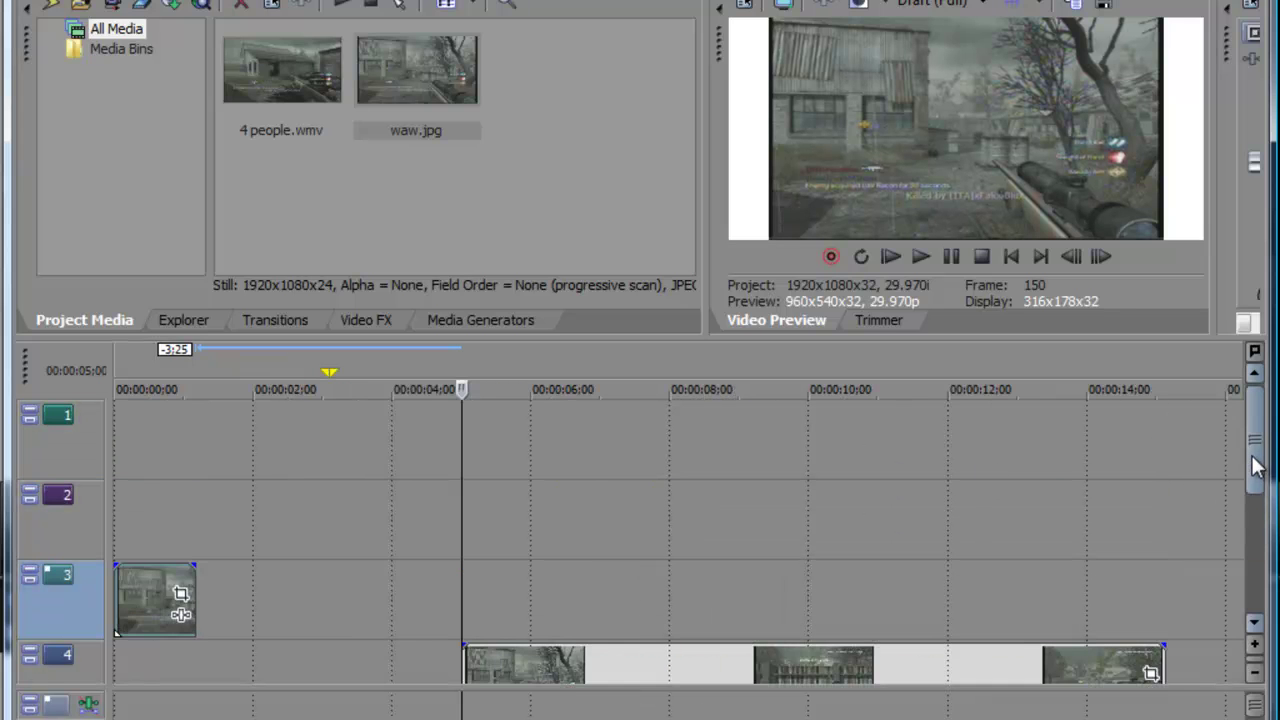
Open Event Pan/Crop for the still on track 3, enable its mask and widen the editing window slightly
{"action": "left_click", "coordinate": [180, 593]}
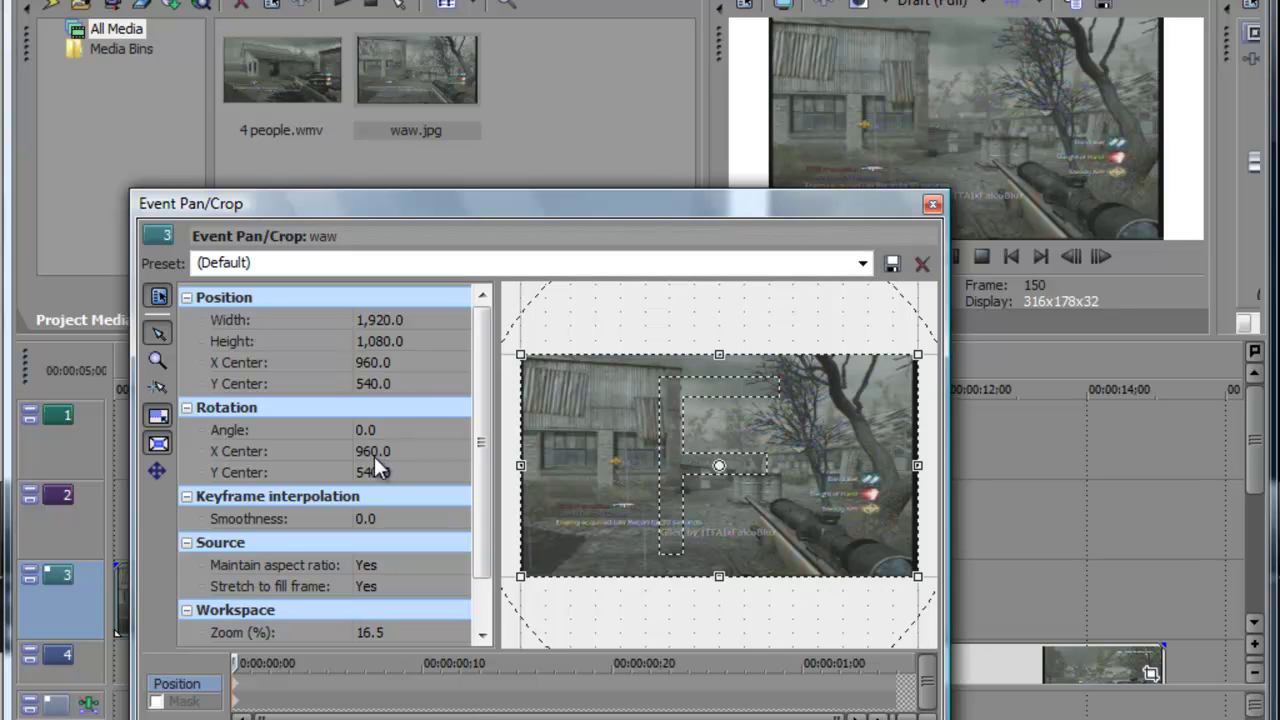
{"action": "left_click", "coordinate": [157, 702]}
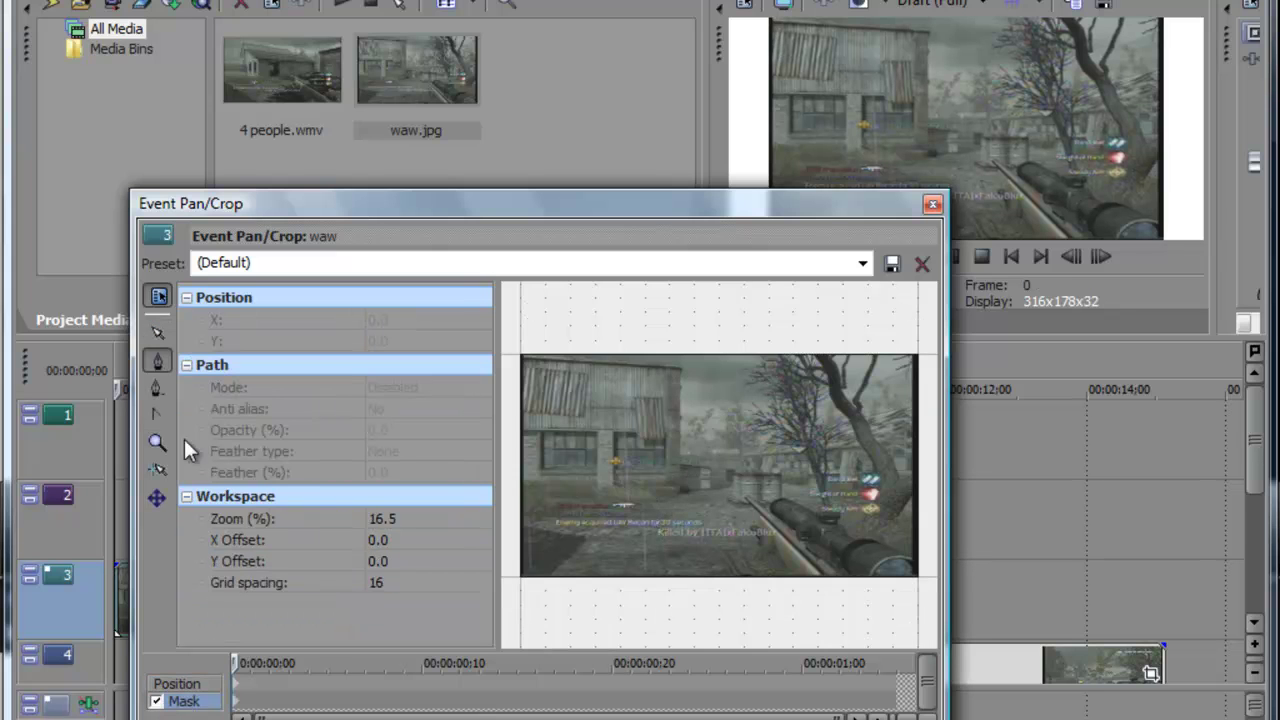
{"action": "left_click", "coordinate": [155, 364]}
{"action": "left_click_drag", "start_coordinate": [944, 560], "coordinate": [945, 575]}
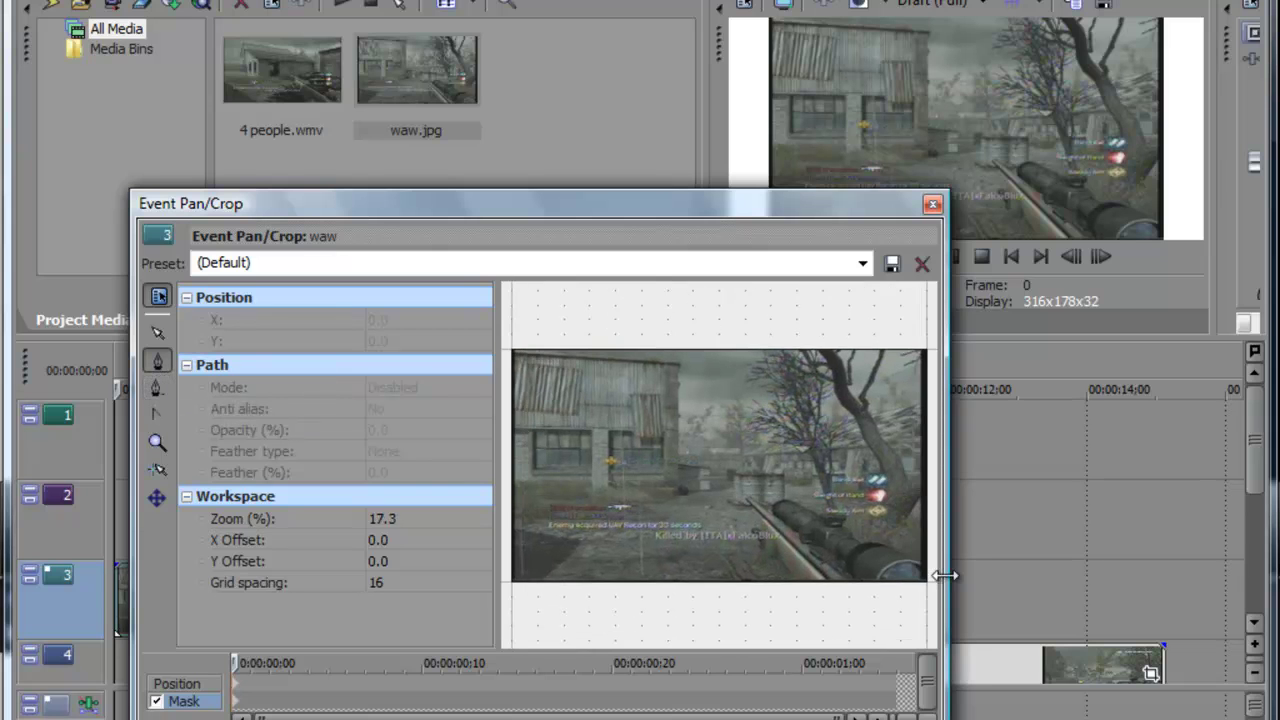
Draw a closed mask around the sniper rifle on the track 3 still, extending just beyond the frame's lower right, and close Event Pan/Crop
{"action": "left_click", "coordinate": [925, 569]}
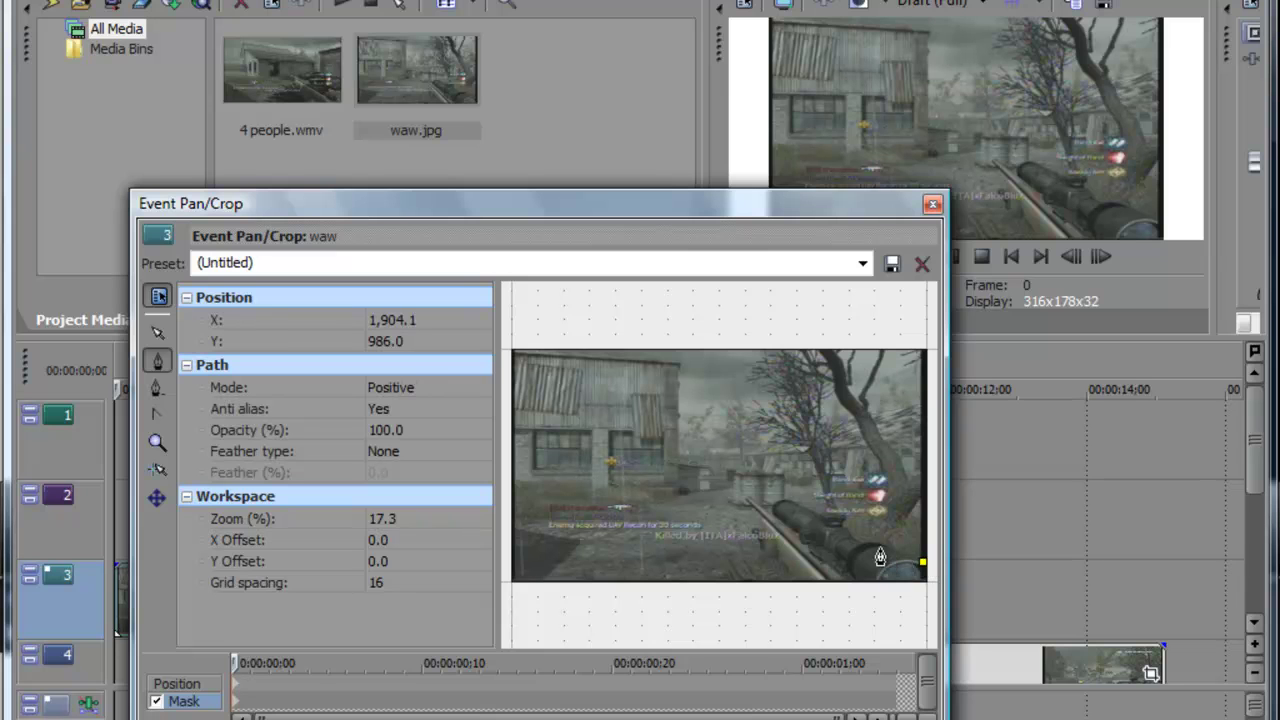
{"action": "left_click", "coordinate": [877, 545]}
{"action": "left_click", "coordinate": [864, 547]}
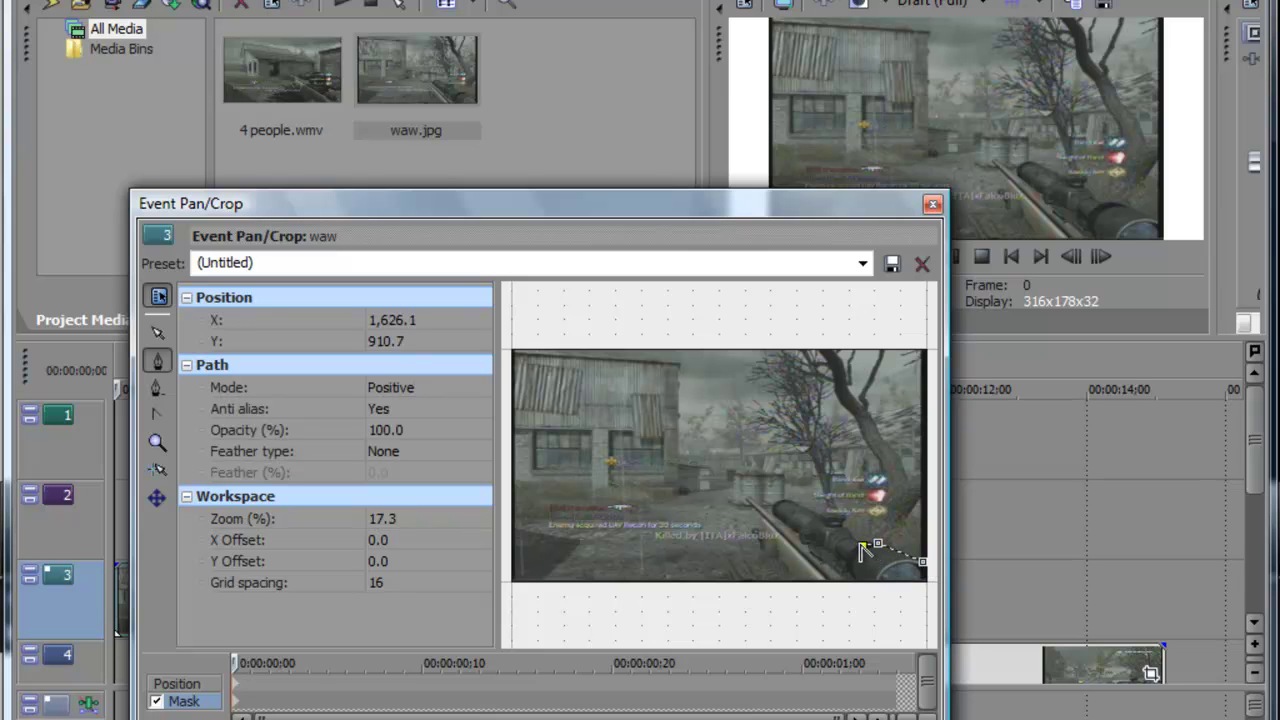
{"action": "left_click", "coordinate": [852, 543]}
{"action": "left_click", "coordinate": [845, 527]}
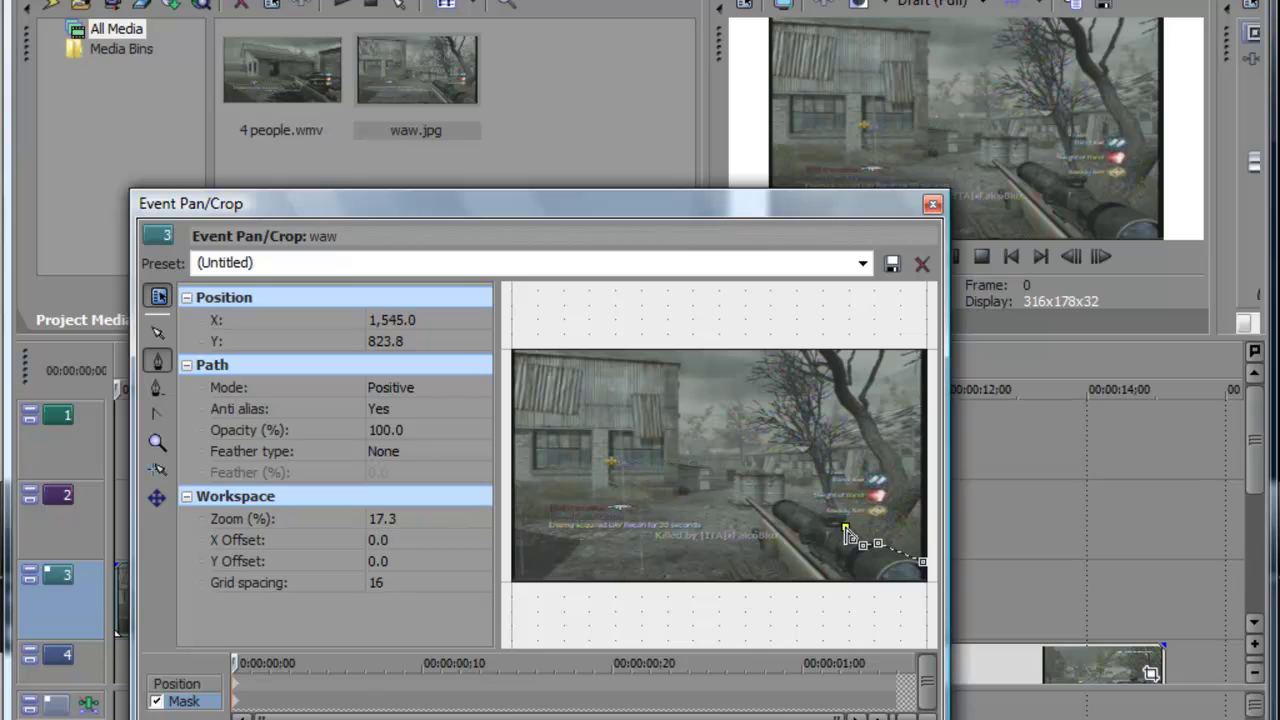
{"action": "left_click", "coordinate": [847, 517]}
{"action": "left_click", "coordinate": [829, 512]}
{"action": "left_click", "coordinate": [818, 517]}
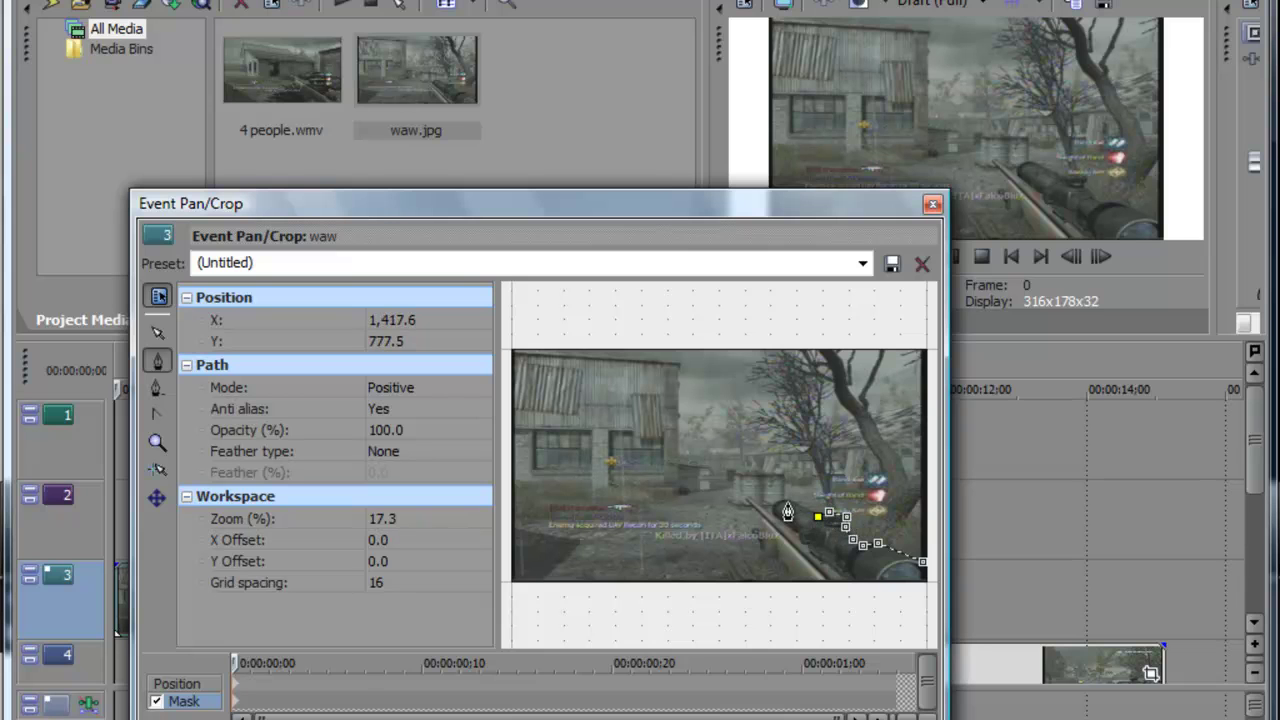
{"action": "left_click", "coordinate": [790, 501]}
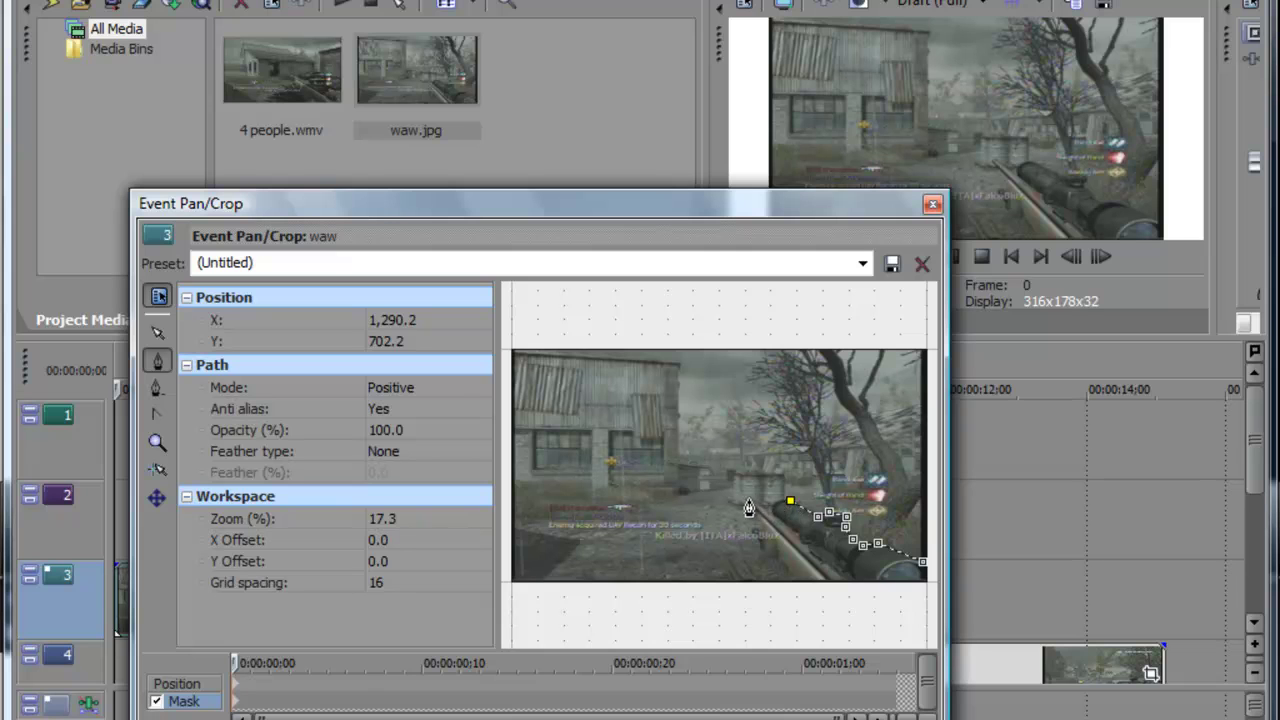
{"action": "left_click", "coordinate": [745, 502]}
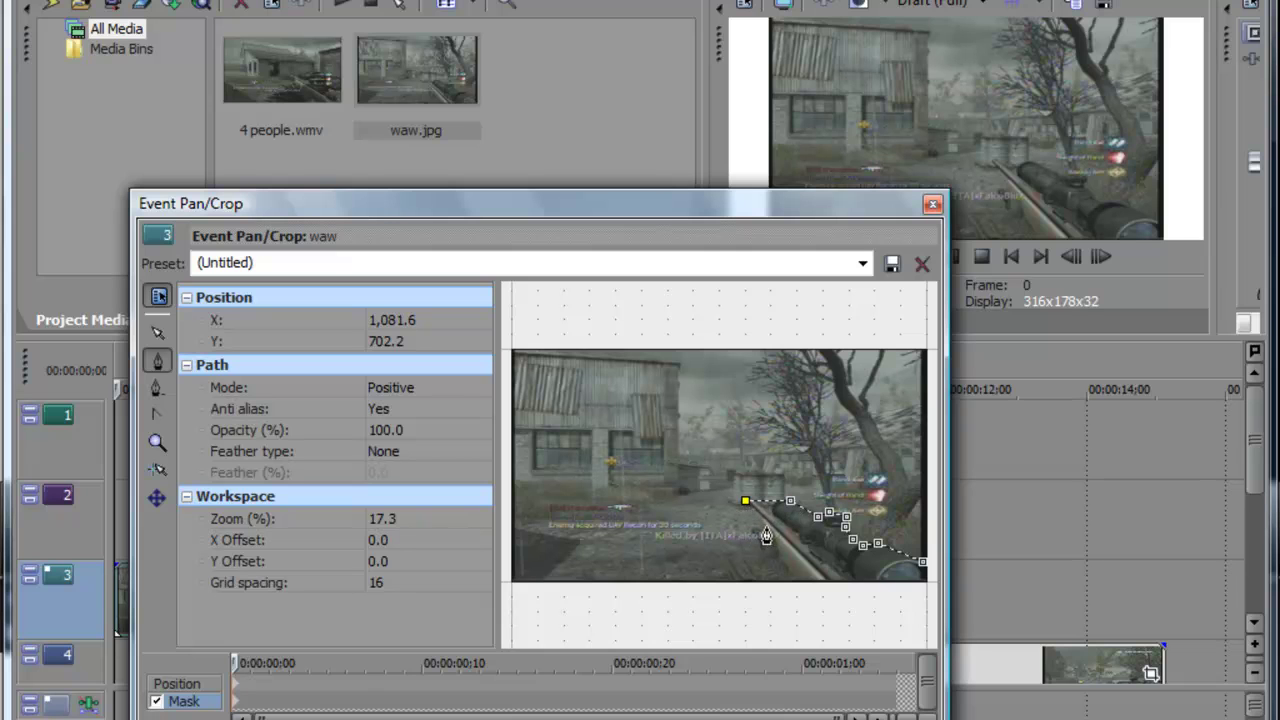
{"action": "left_click", "coordinate": [760, 521]}
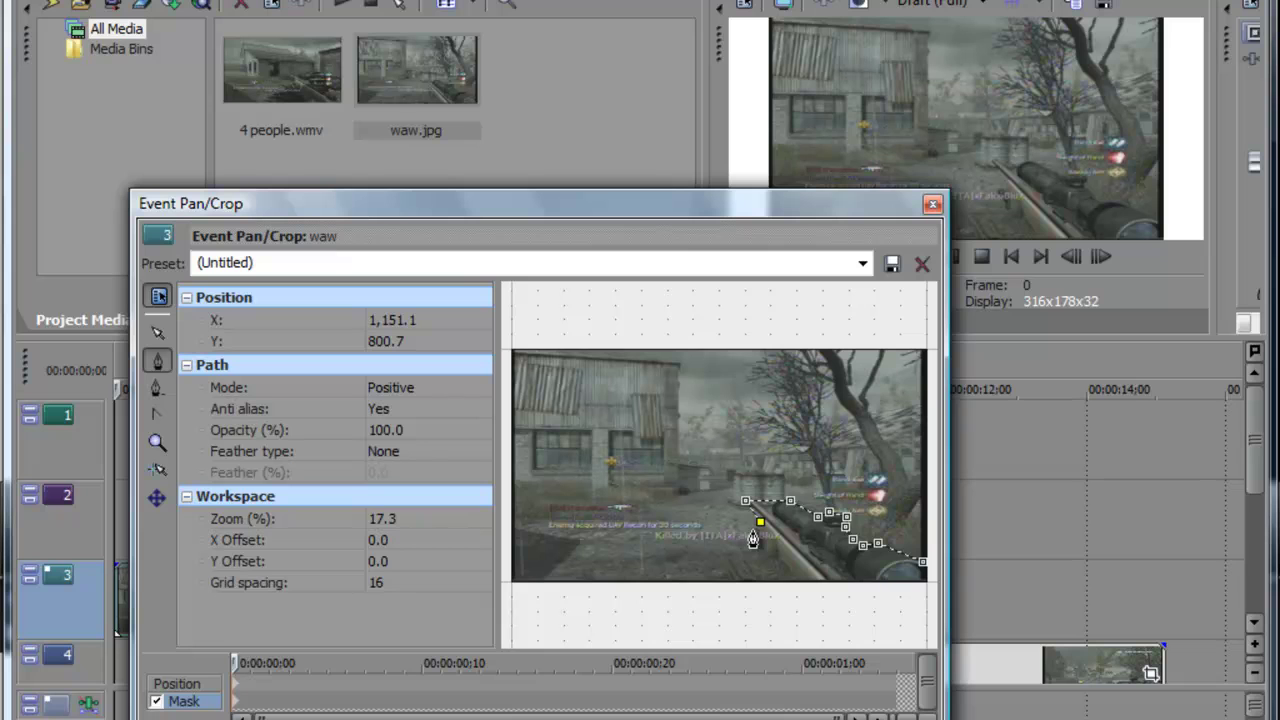
{"action": "left_click", "coordinate": [717, 583]}
{"action": "left_click_drag", "start_coordinate": [717, 583], "coordinate": [718, 597]}
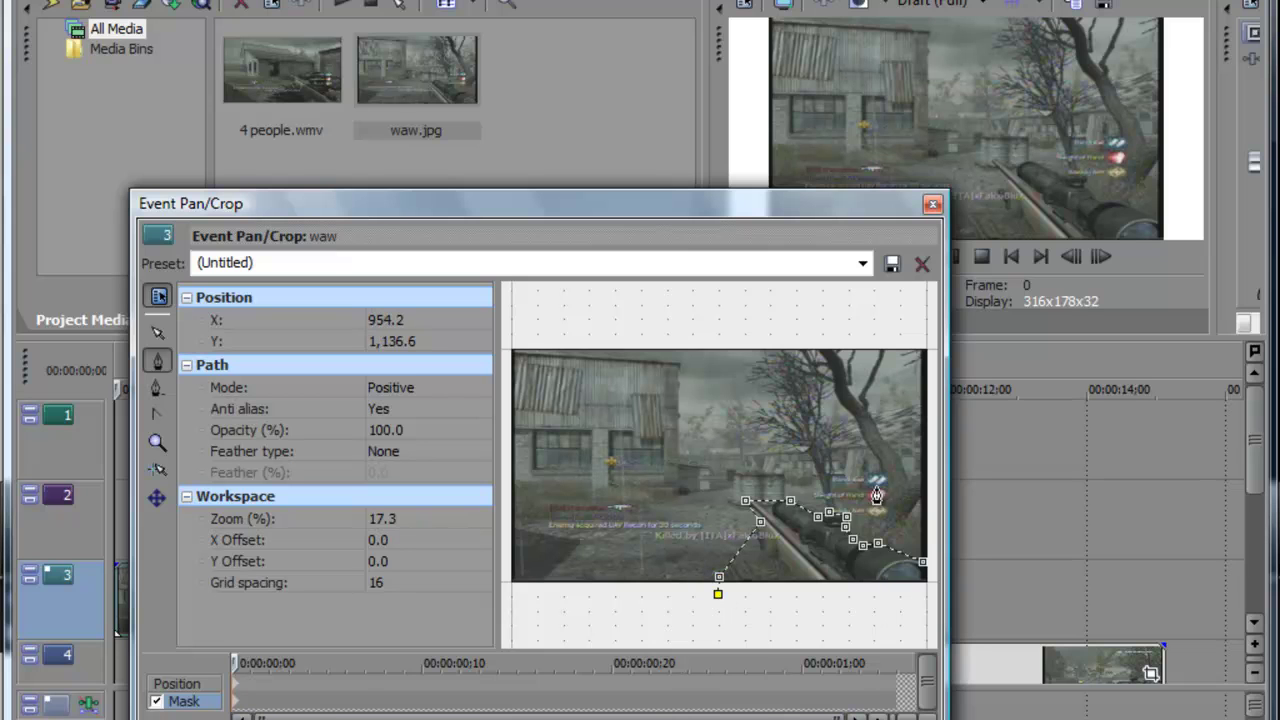
{"action": "scroll", "coordinate": [878, 497], "scroll_direction": "down", "scroll_amount": 1}
{"action": "left_click", "coordinate": [910, 581]}
{"action": "left_click", "coordinate": [906, 553]}
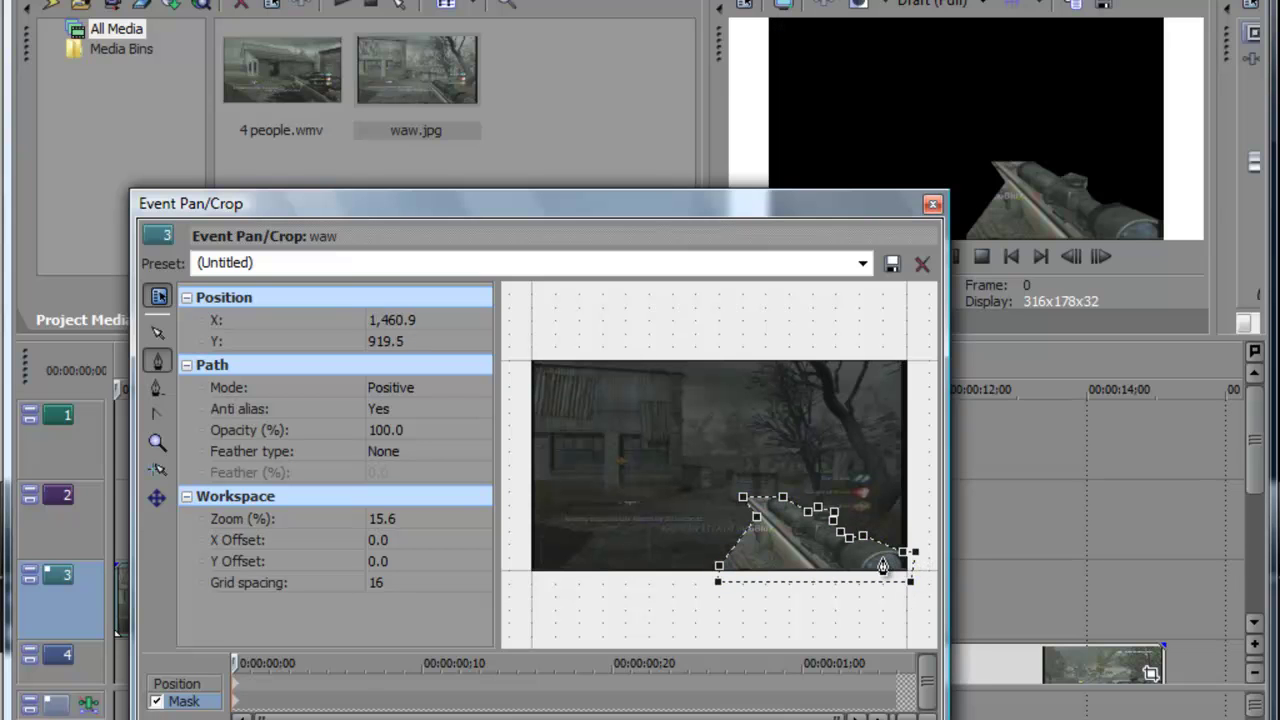
{"action": "left_click", "coordinate": [931, 204]}
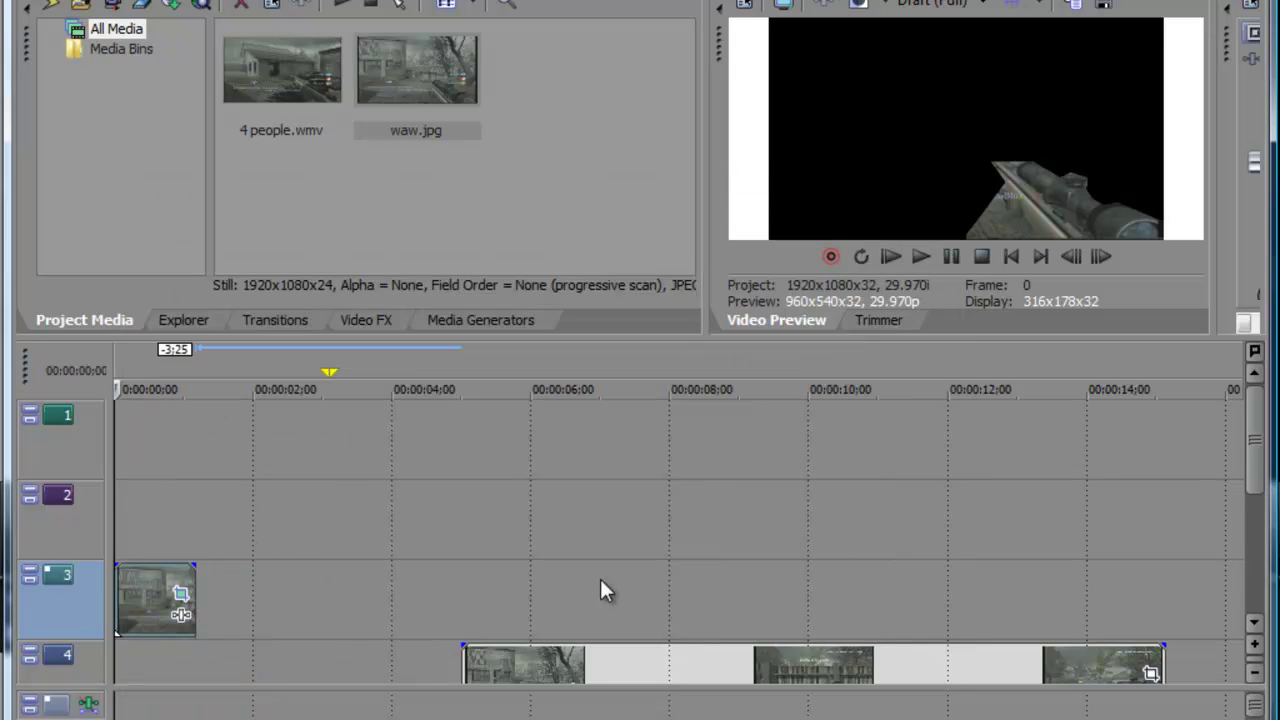
Copy the masked still to the start of track 2 and add a rectangular mask over the right half of its frame
{"action": "left_click", "coordinate": [138, 585]}
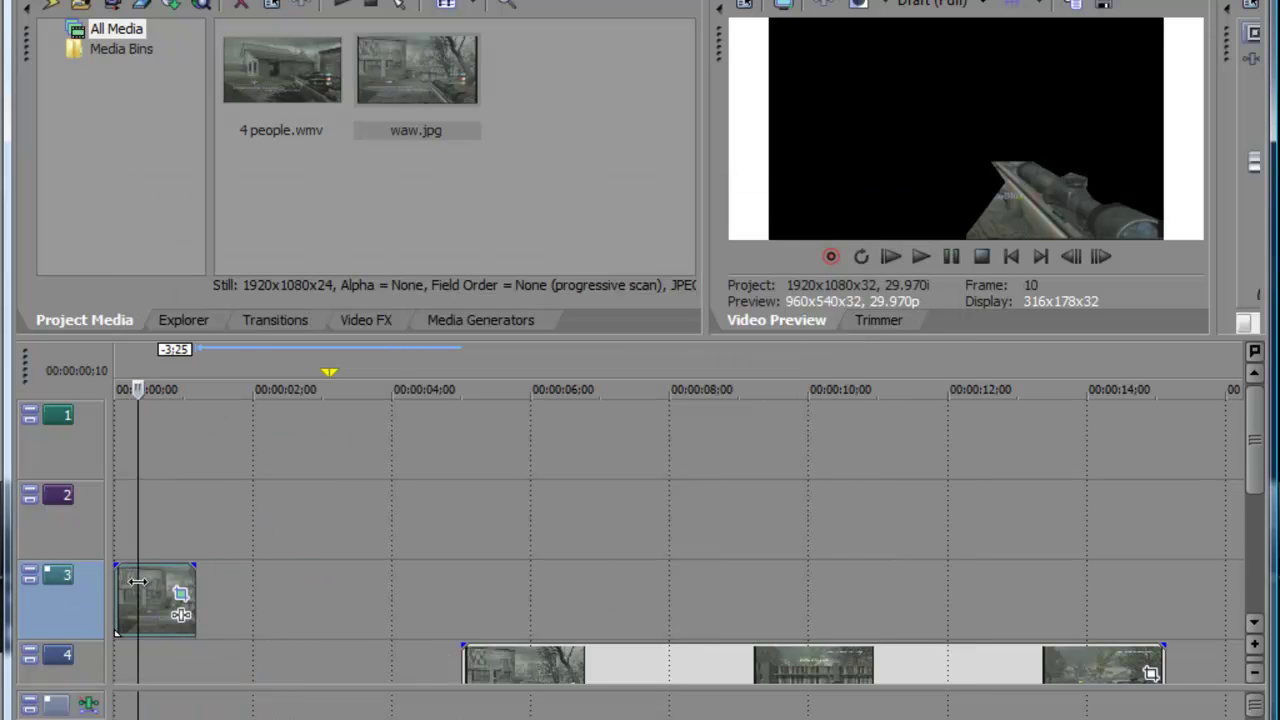
{"action": "left_click_drag", "start_coordinate": [139, 584], "coordinate": [143, 521]}
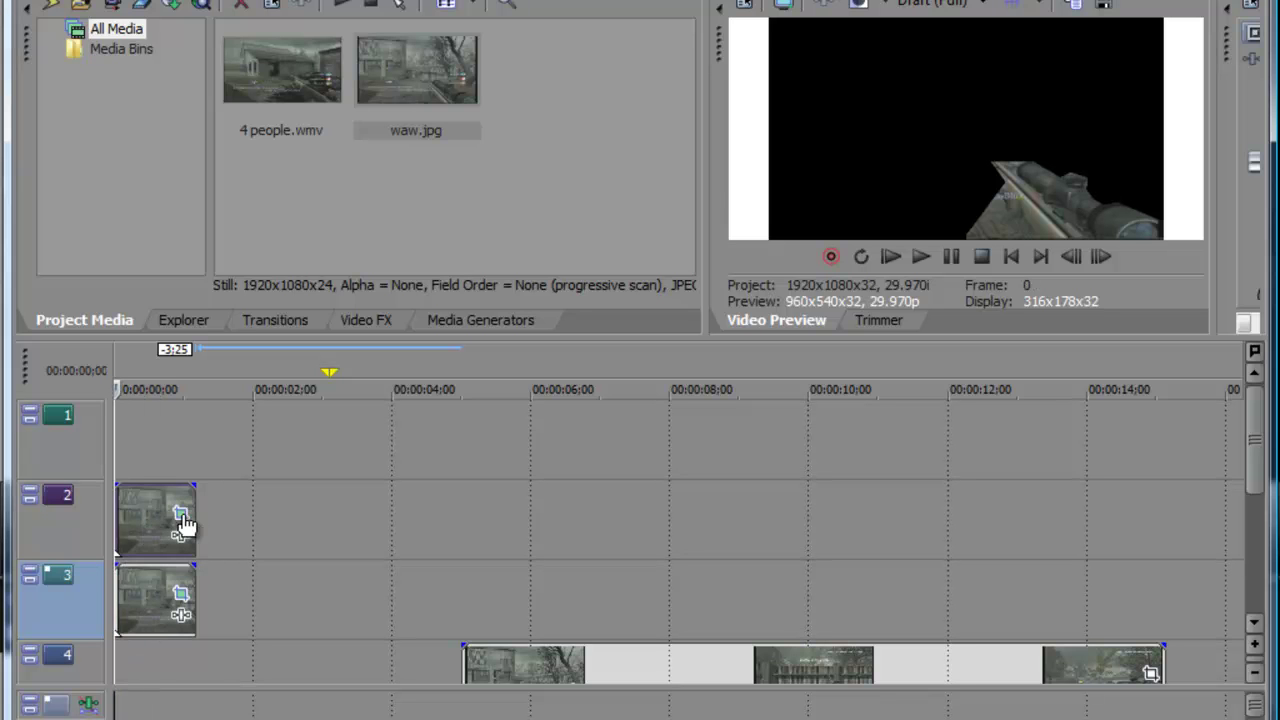
{"action": "left_click", "coordinate": [181, 514]}
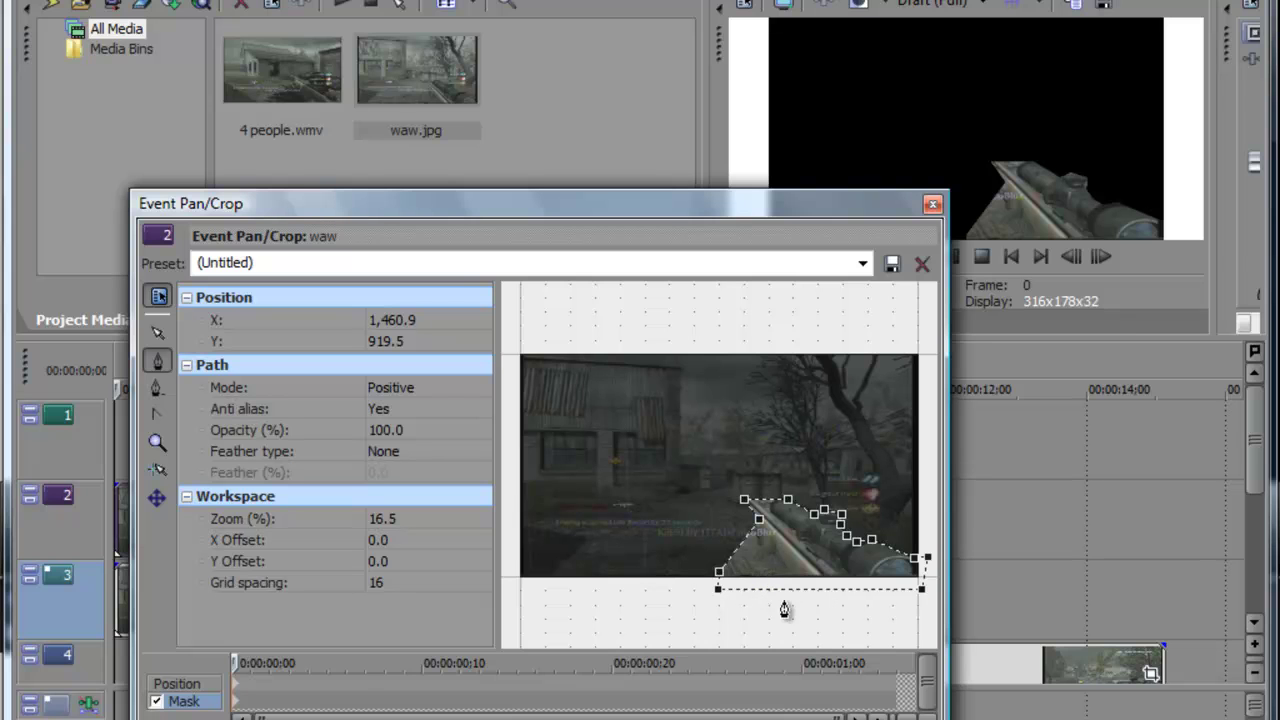
{"action": "left_click", "coordinate": [746, 557]}
{"action": "left_click", "coordinate": [748, 558]}
{"action": "left_click", "coordinate": [720, 612]}
{"action": "left_click", "coordinate": [928, 613]}
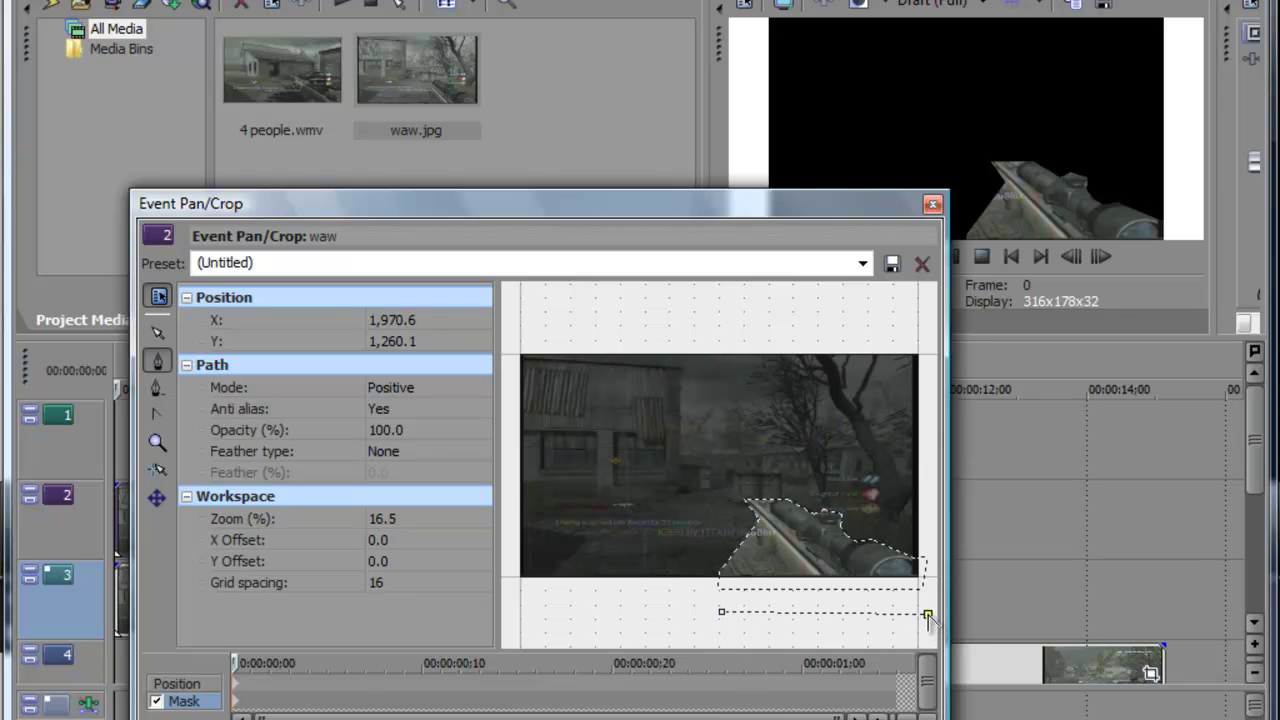
{"action": "left_click", "coordinate": [928, 341]}
{"action": "left_click", "coordinate": [729, 341]}
{"action": "left_click", "coordinate": [722, 612]}
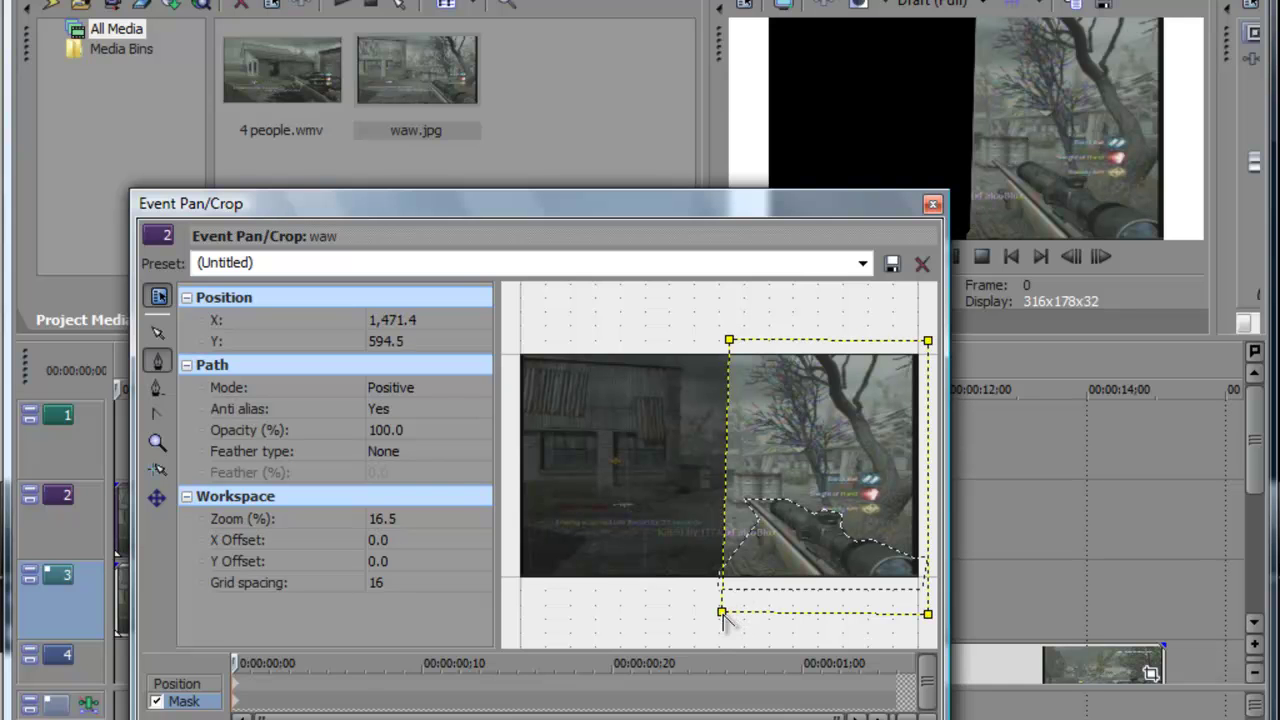
{"action": "left_click", "coordinate": [929, 205]}
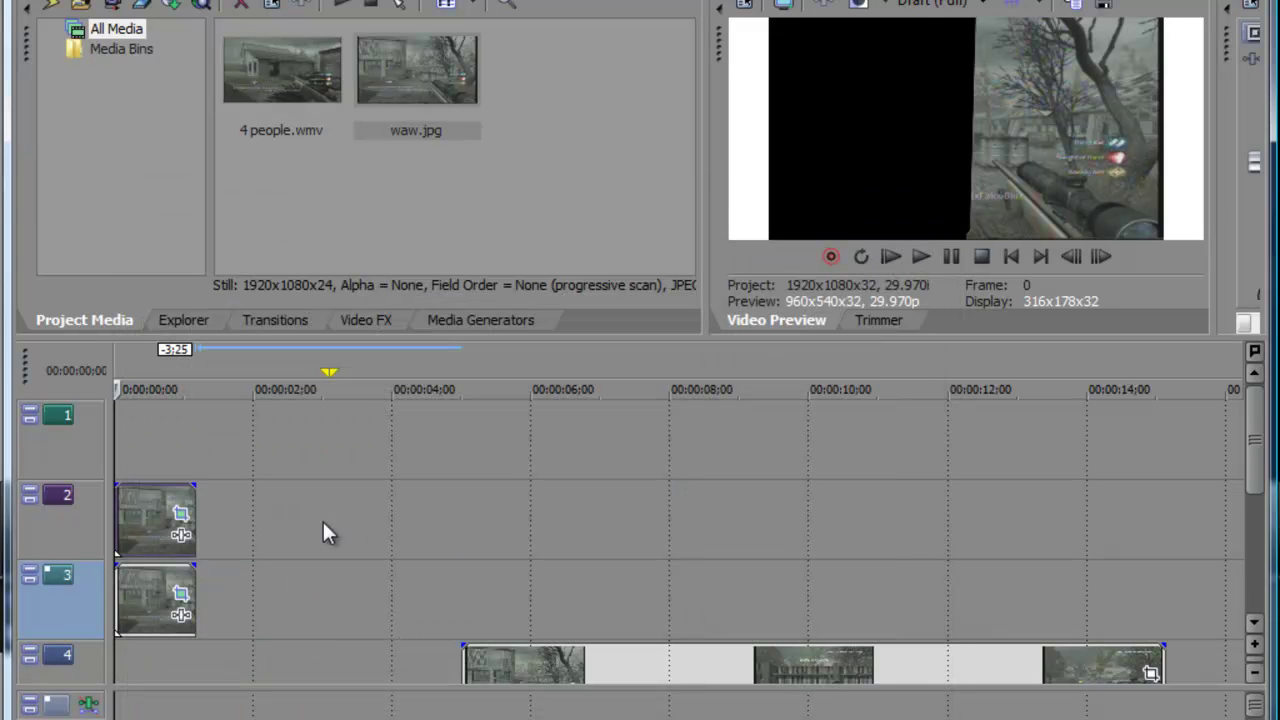
Move the track 2 still to begin where the track 3 still ends, and copy it onto track 1 directly after it
{"action": "left_click_drag", "start_coordinate": [158, 509], "coordinate": [238, 512]}
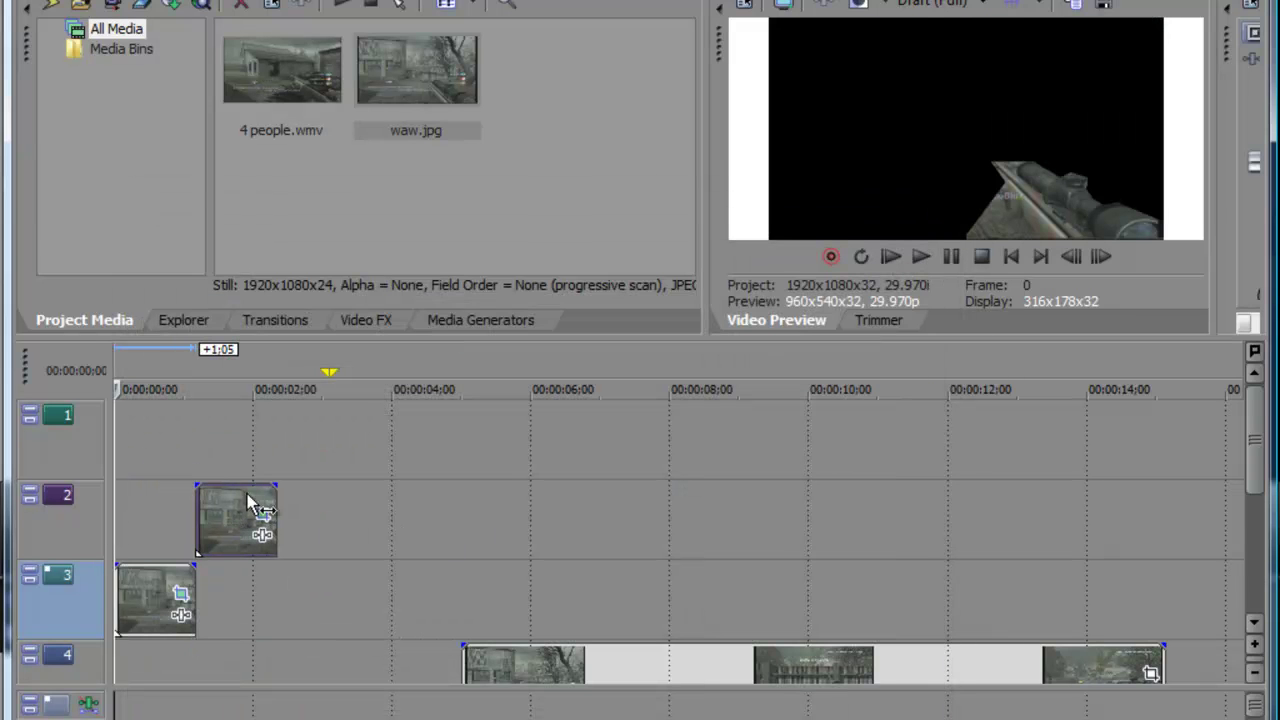
{"action": "left_click", "coordinate": [1102, 258]}
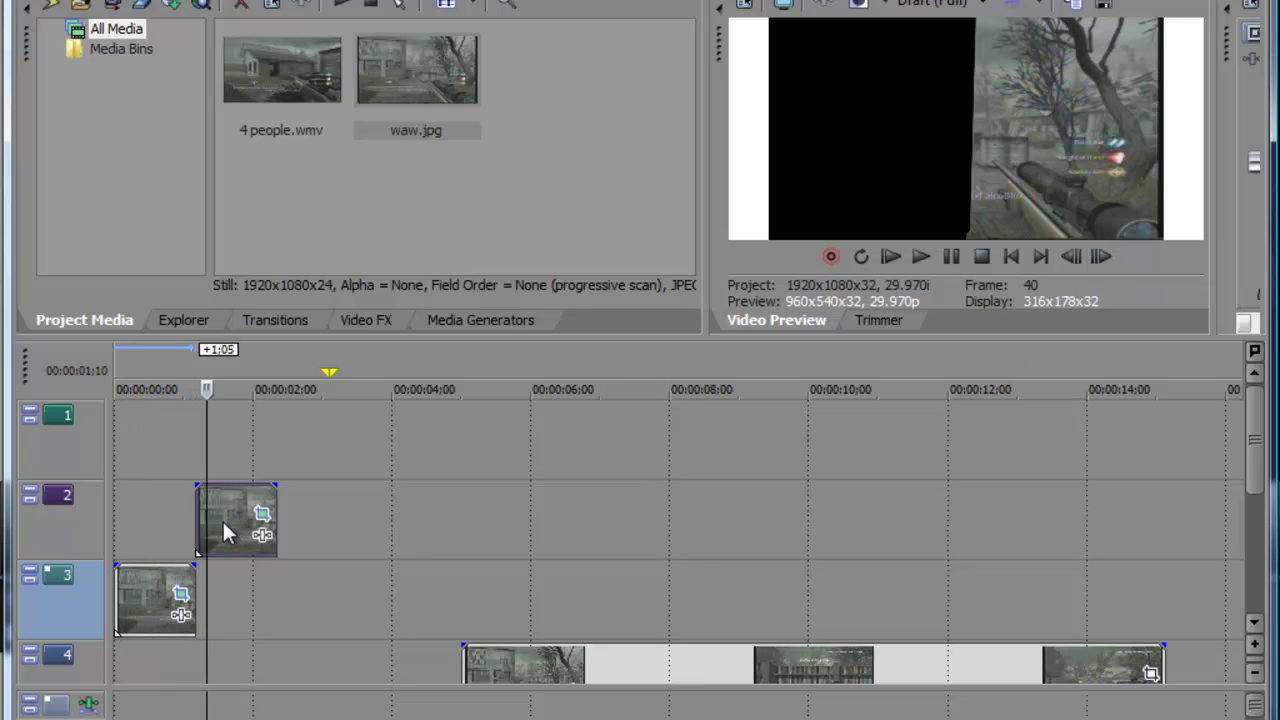
{"action": "left_click_drag", "start_coordinate": [229, 521], "coordinate": [316, 439]}
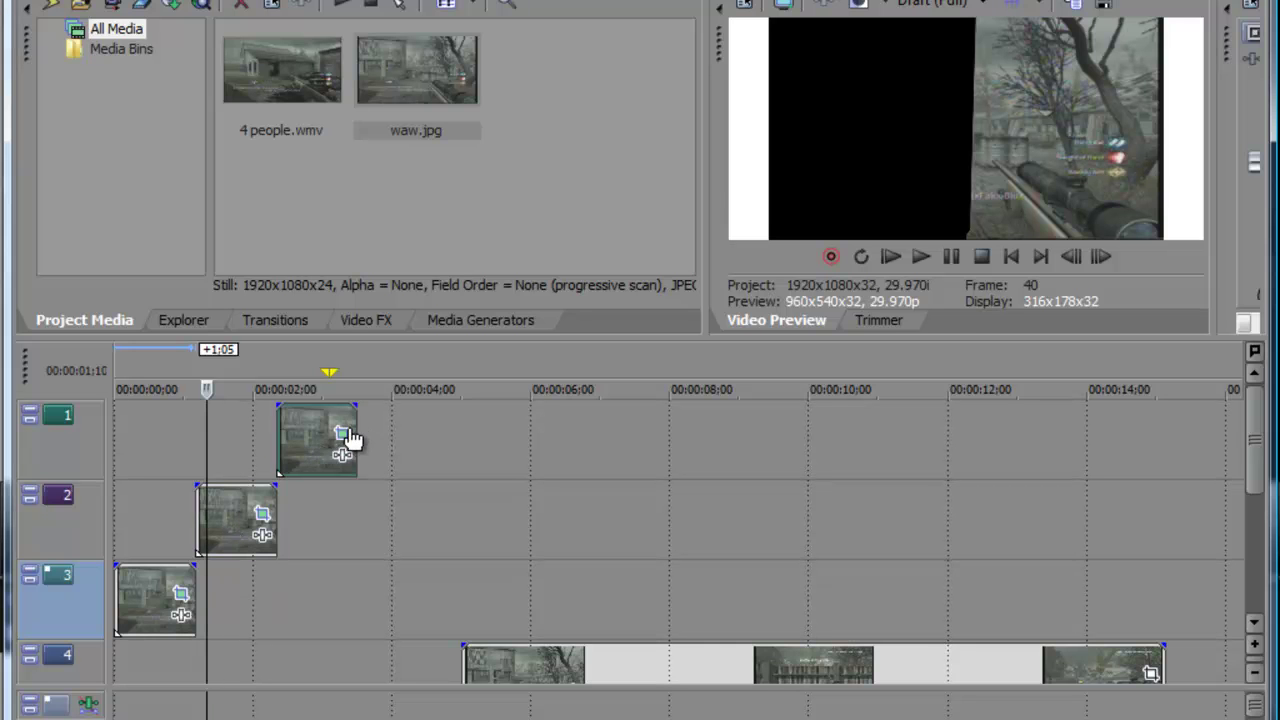
Add a closed rectangular mask over the left half of the track 1 still so its masks cover the whole frame
{"action": "left_click", "coordinate": [342, 434]}
{"action": "left_click", "coordinate": [514, 338]}
{"action": "left_click", "coordinate": [748, 327]}
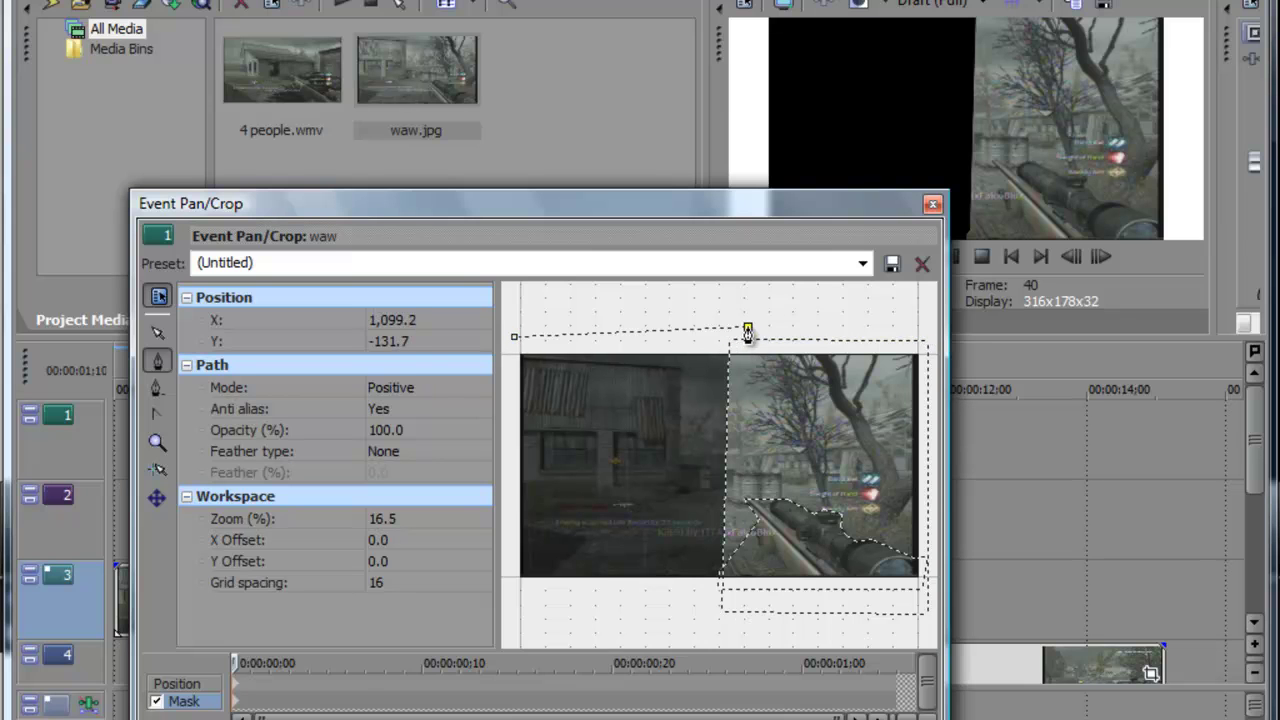
{"action": "left_click", "coordinate": [750, 628]}
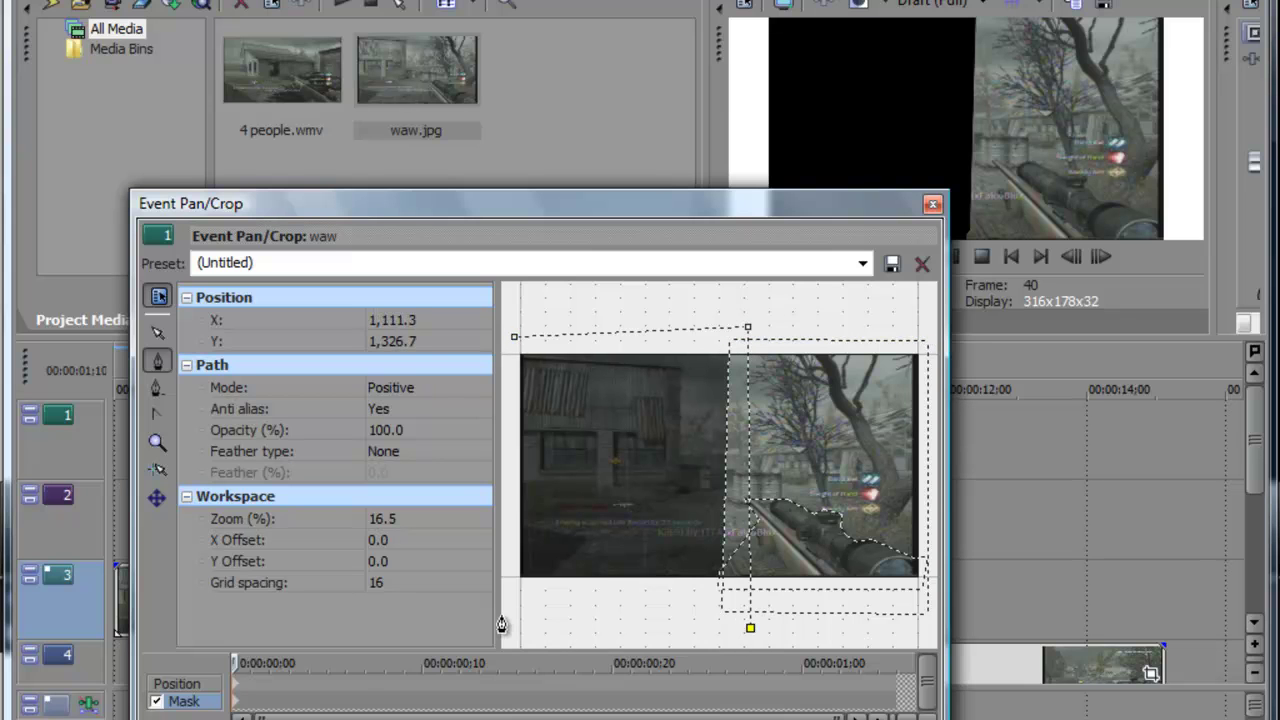
{"action": "left_click", "coordinate": [511, 619]}
{"action": "left_click", "coordinate": [514, 337]}
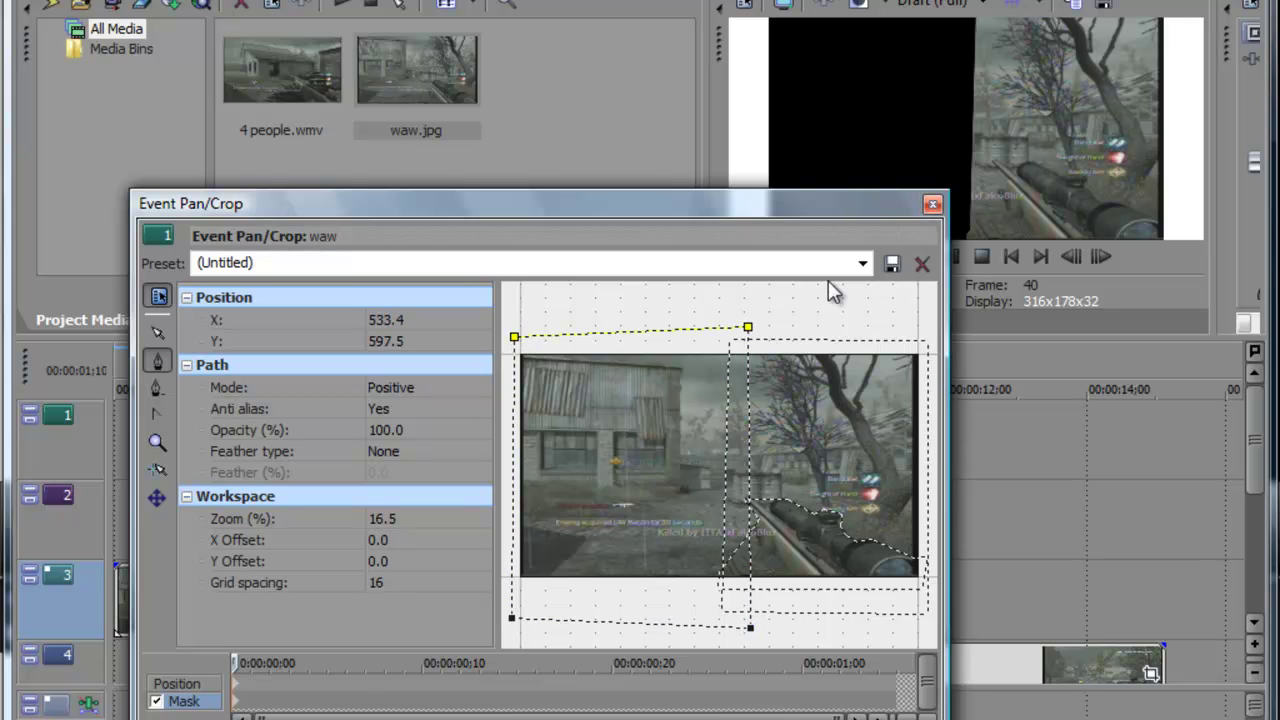
{"action": "left_click", "coordinate": [931, 207]}
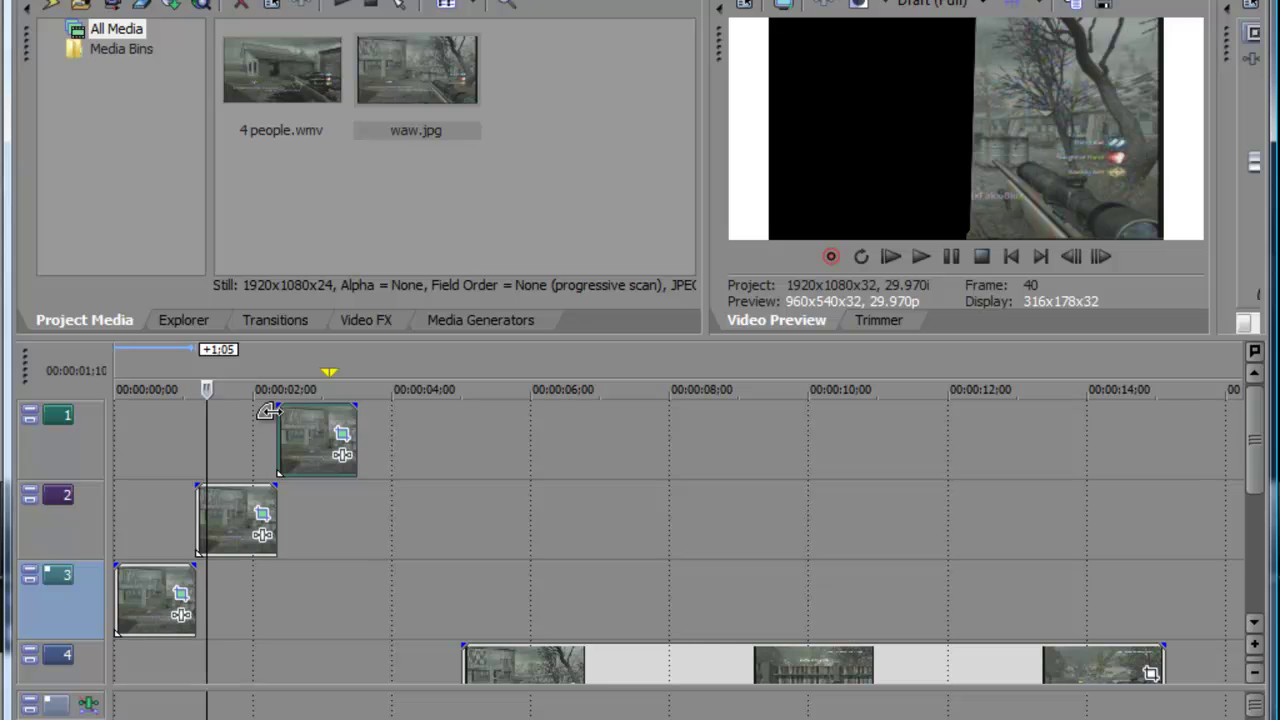
Add short fade-ins to the stills on tracks 1, 2 and 3 and play the sequence from the start
{"action": "left_click_drag", "start_coordinate": [280, 408], "coordinate": [304, 410]}
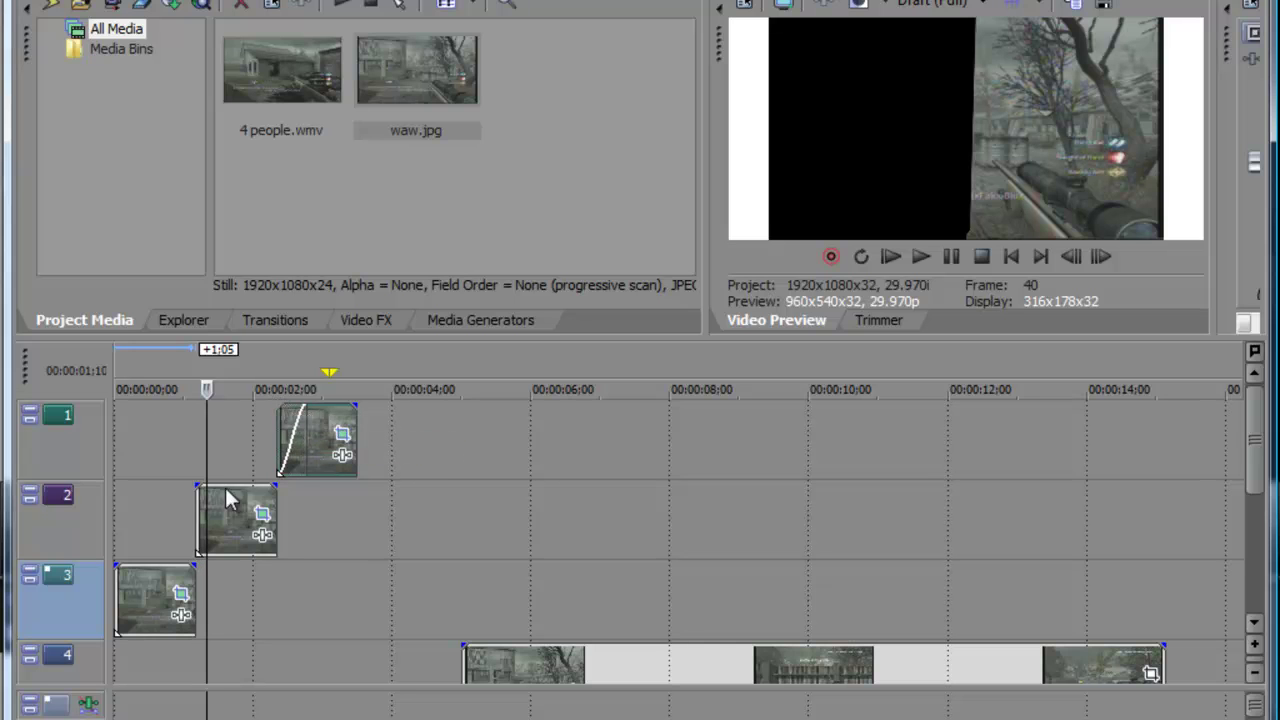
{"action": "left_click_drag", "start_coordinate": [202, 490], "coordinate": [214, 492]}
{"action": "left_click_drag", "start_coordinate": [117, 567], "coordinate": [135, 574]}
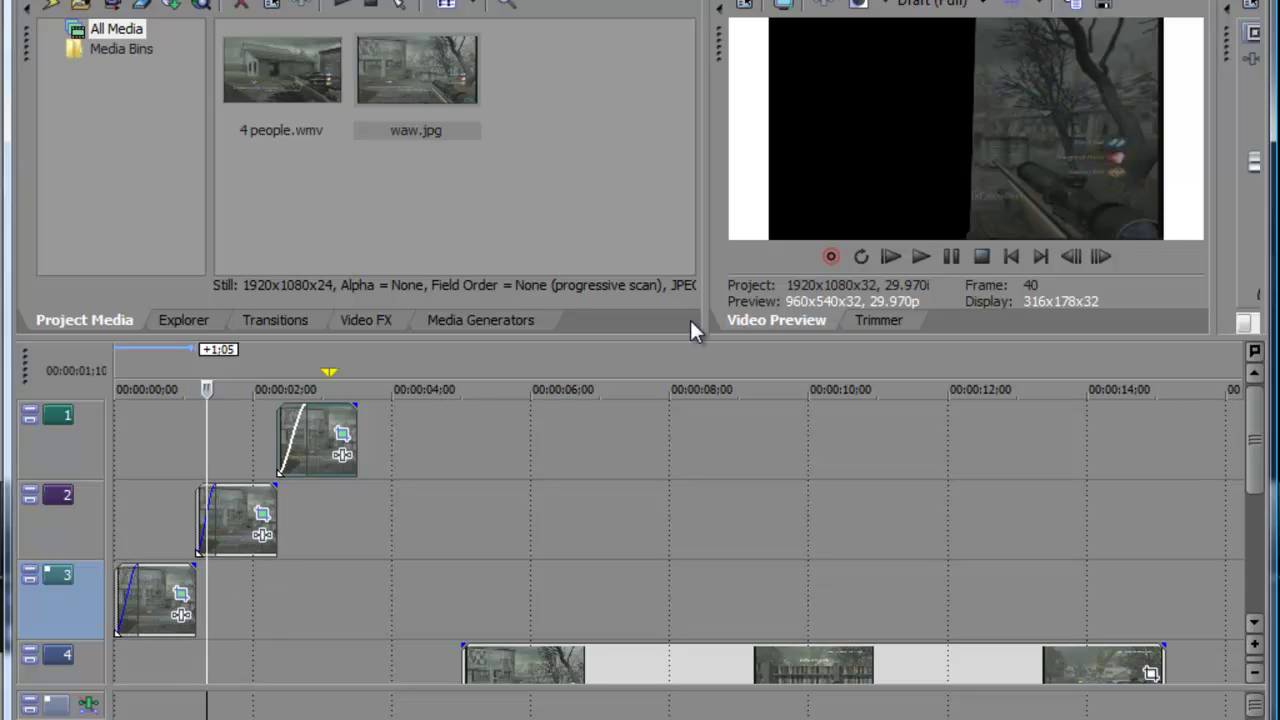
{"action": "left_click", "coordinate": [905, 261]}
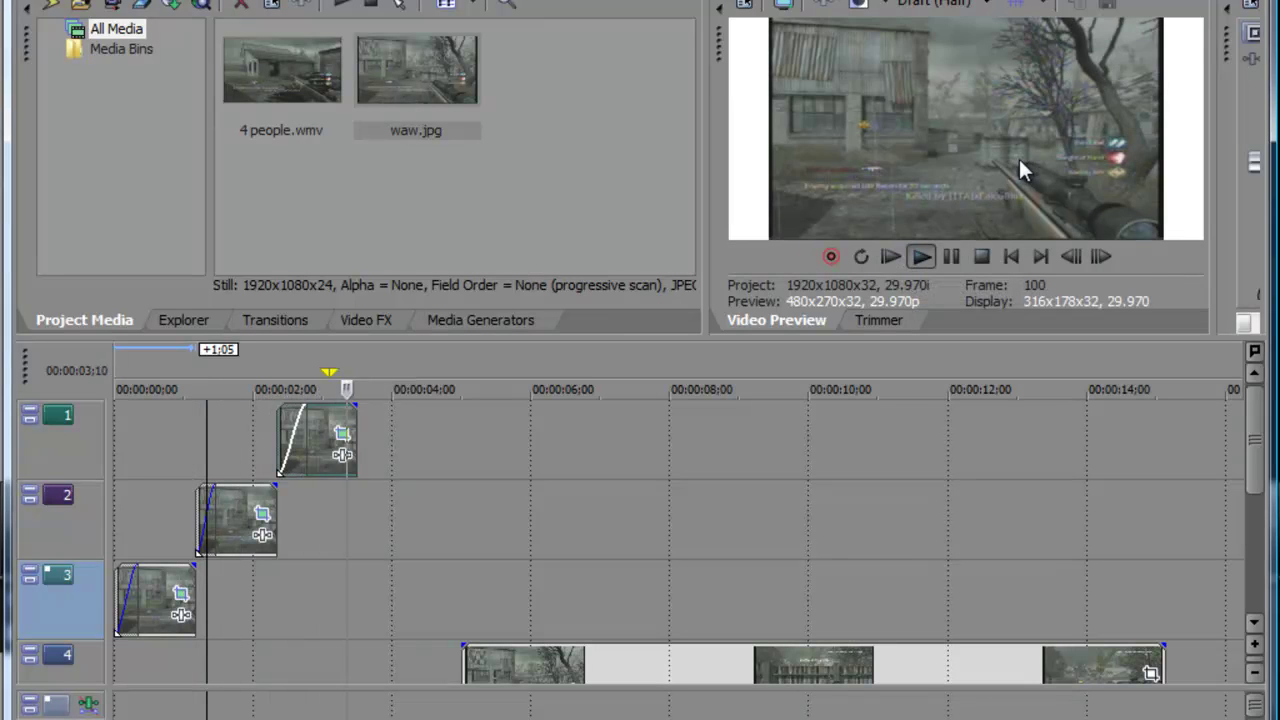
Overlap the stills by moving track 2's 0;23 earlier and track 1's 1;18 earlier, and trimming track 3's end by 0;05
{"action": "left_click_drag", "start_coordinate": [229, 505], "coordinate": [177, 510]}
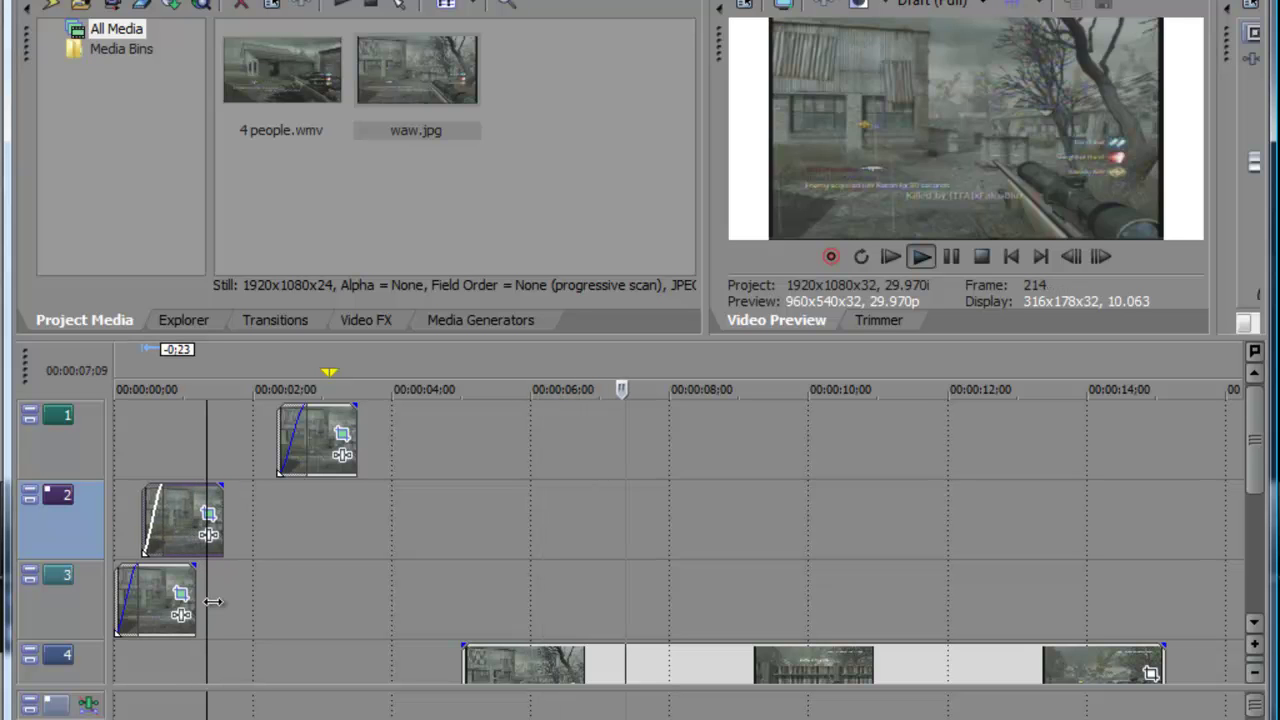
{"action": "left_click_drag", "start_coordinate": [192, 611], "coordinate": [184, 611]}
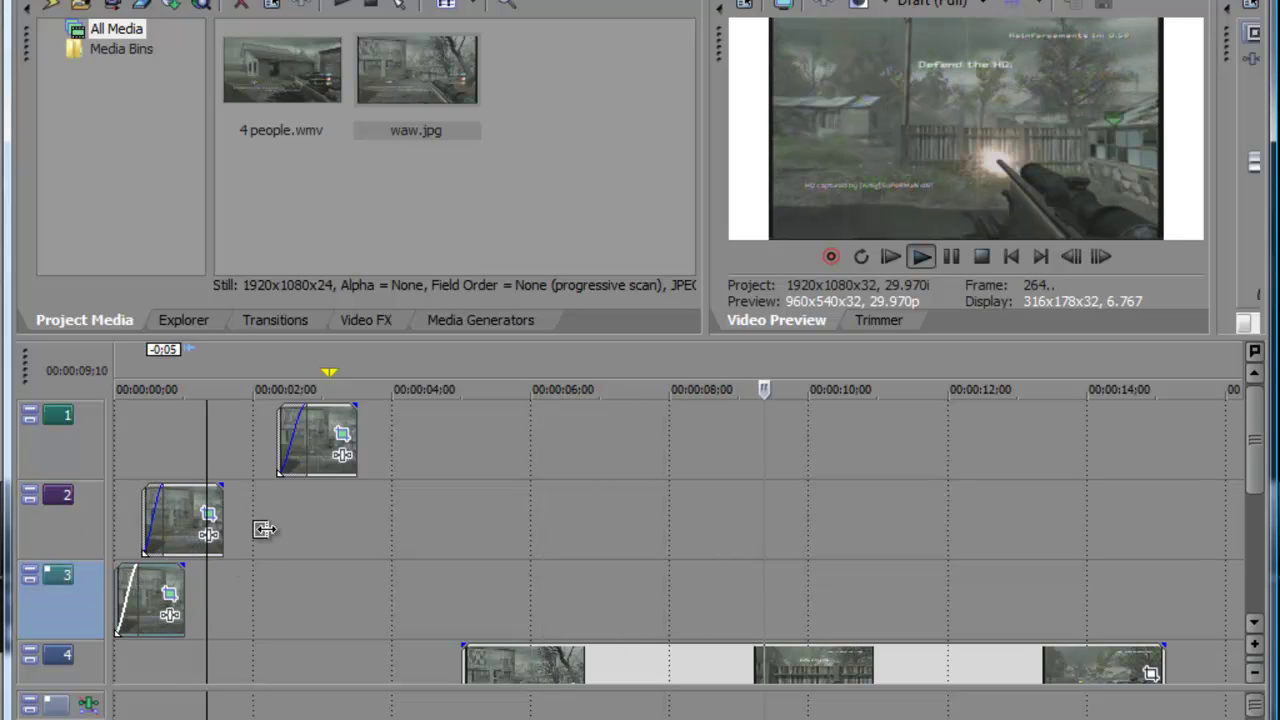
{"action": "left_click_drag", "start_coordinate": [322, 434], "coordinate": [207, 442]}
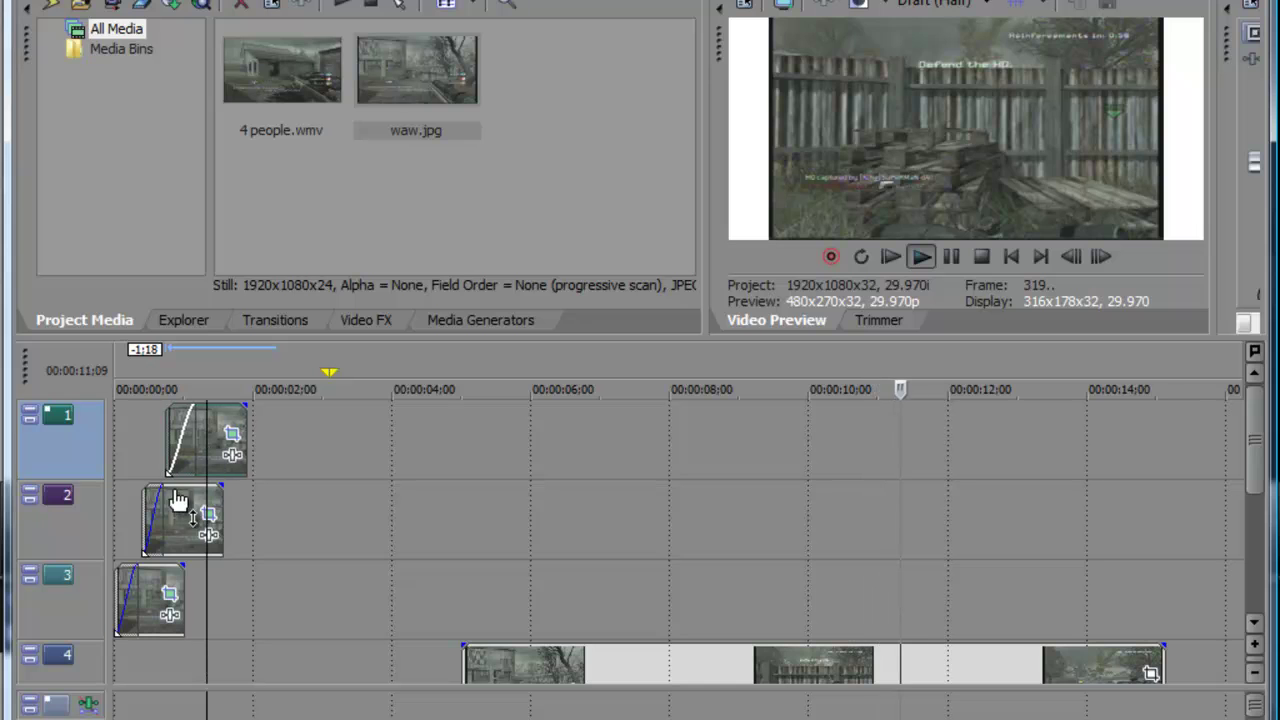
Lengthen the fade-ins of all three stills and move the track 1 still 0;08 later, to start where the track 3 still ends
{"action": "left_click_drag", "start_coordinate": [156, 489], "coordinate": [174, 510]}
{"action": "left_click_drag", "start_coordinate": [119, 566], "coordinate": [152, 566]}
{"action": "left_click_drag", "start_coordinate": [193, 405], "coordinate": [202, 405]}
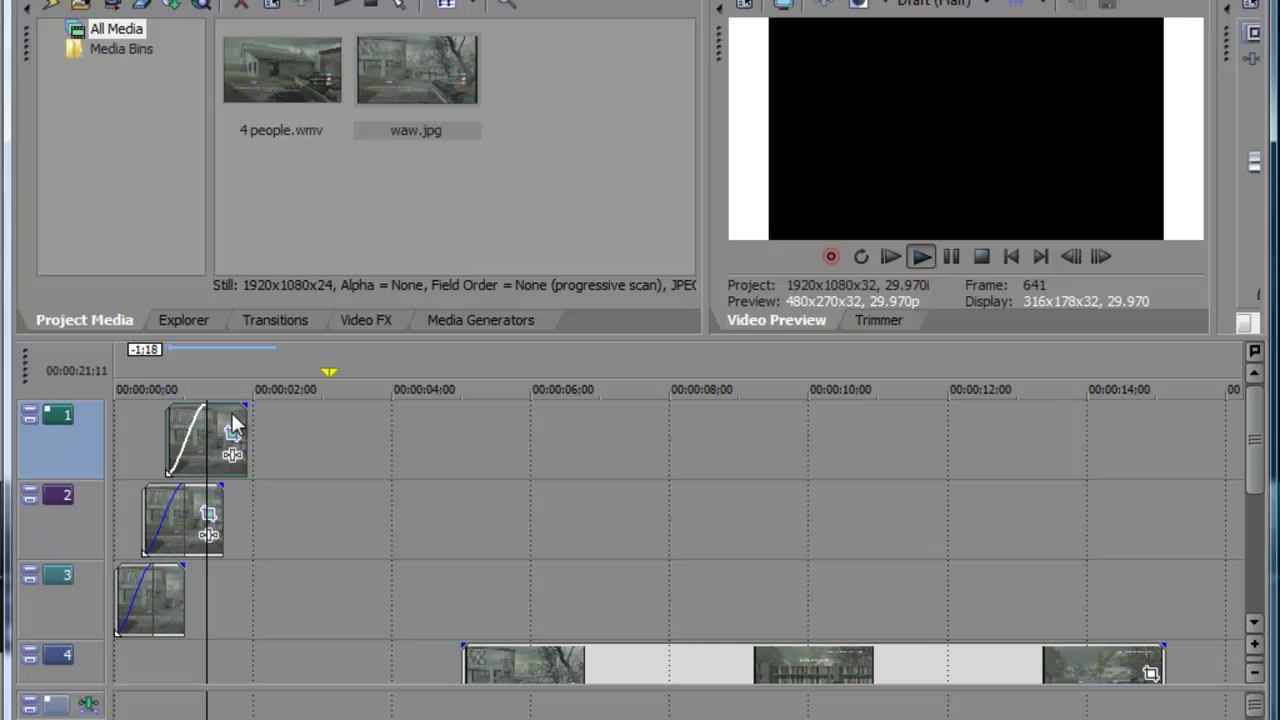
{"action": "left_click_drag", "start_coordinate": [228, 411], "coordinate": [233, 410]}
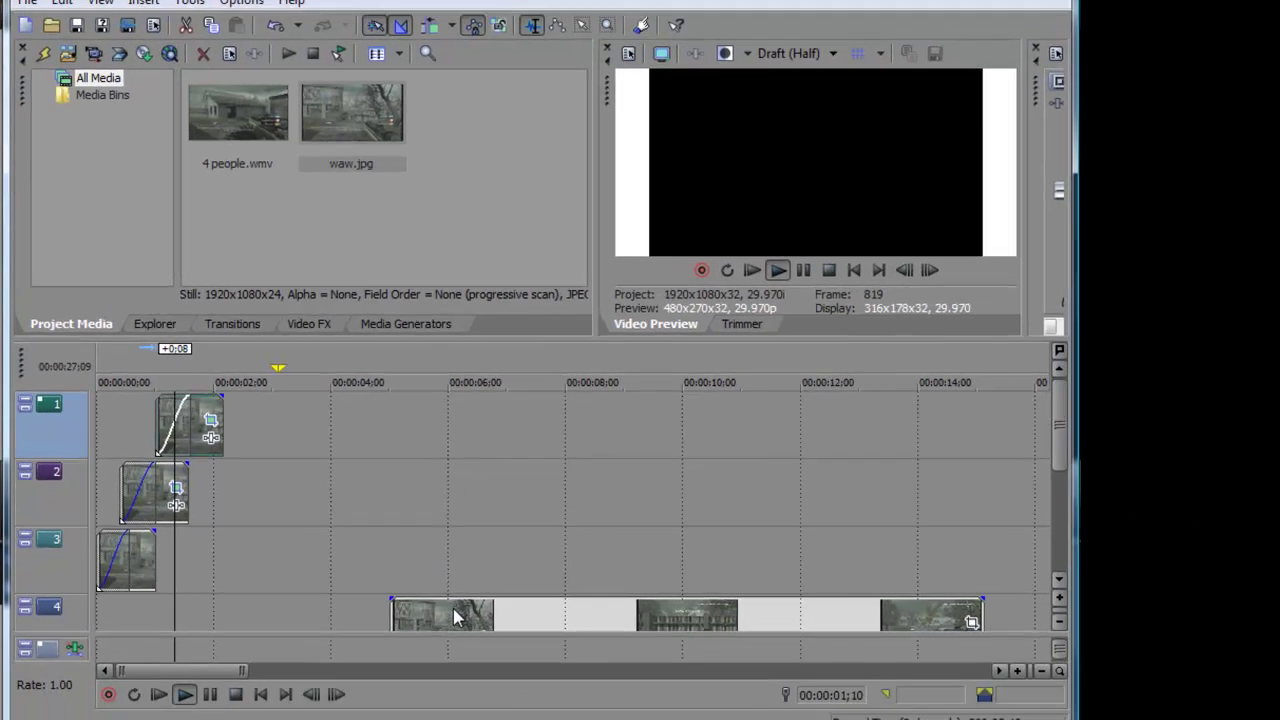
Move the gameplay clip on track 4 earlier by 2;25 to meet the end of the track 1 still, and preview the finished intro
{"action": "left_click_drag", "start_coordinate": [530, 650], "coordinate": [321, 647]}
{"action": "left_click_drag", "start_coordinate": [260, 589], "coordinate": [268, 593]}
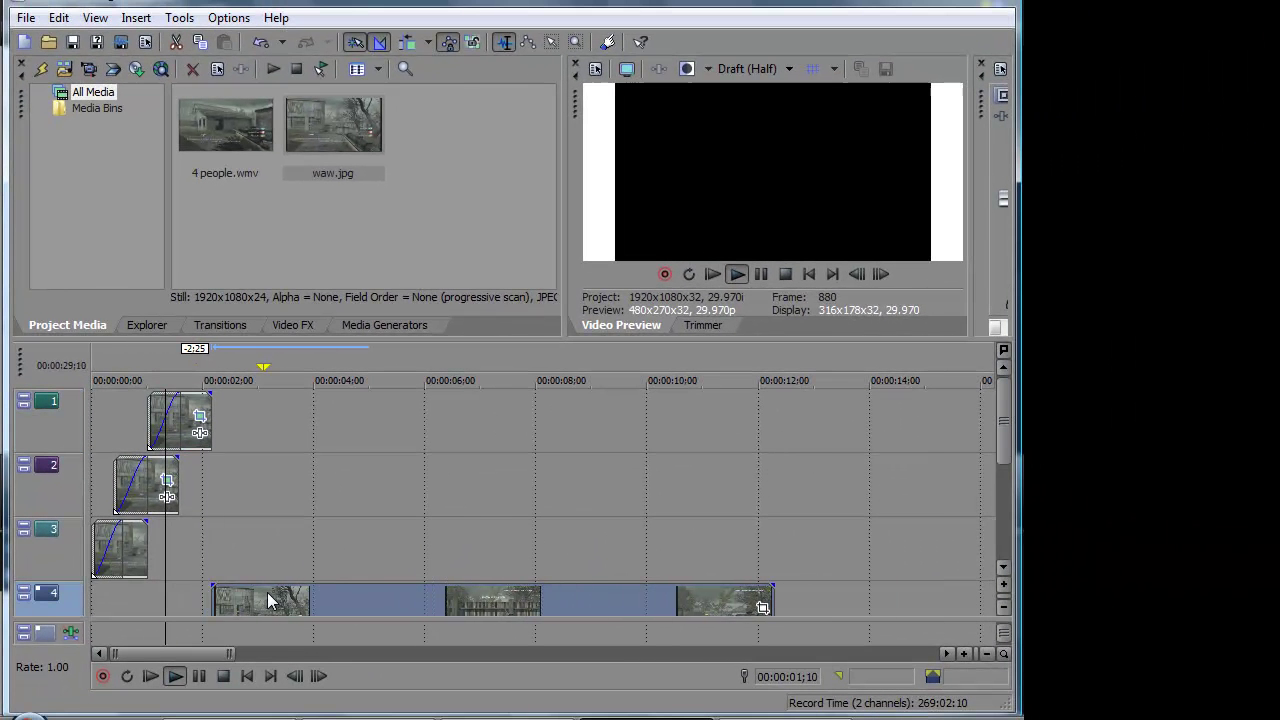
{"action": "left_click", "coordinate": [710, 279]}
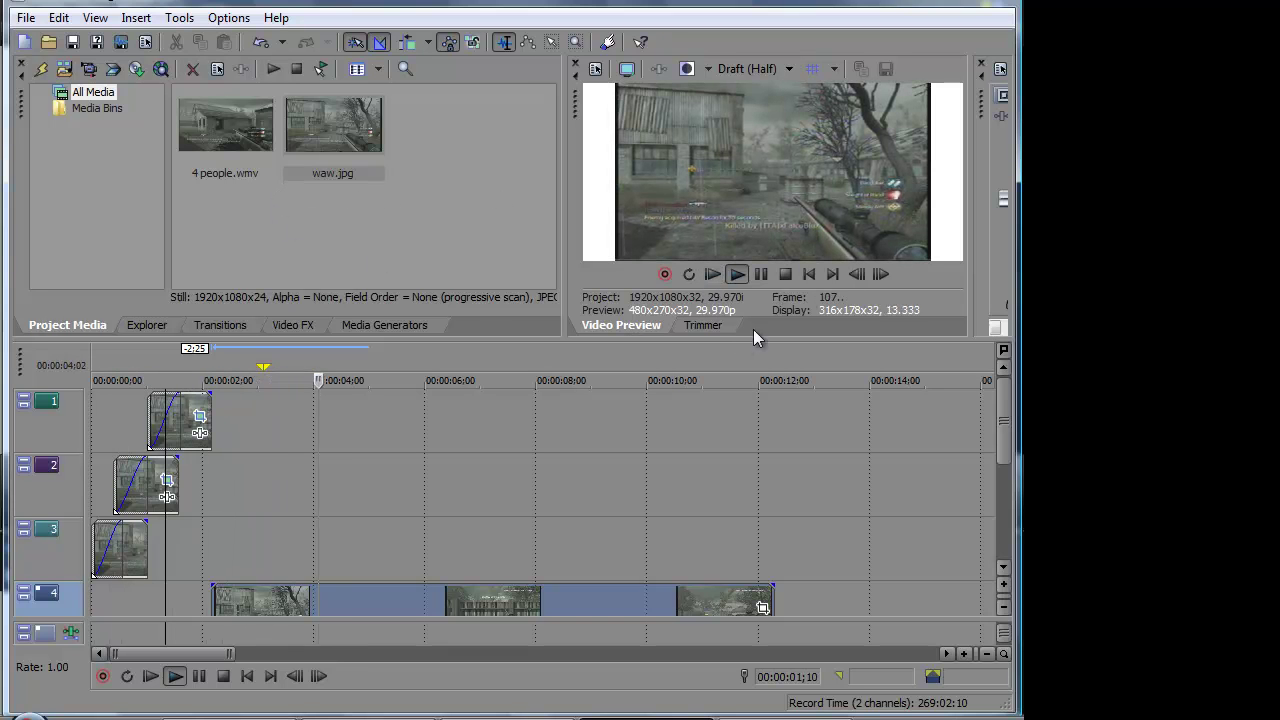
{"action": "left_click", "coordinate": [762, 274]}
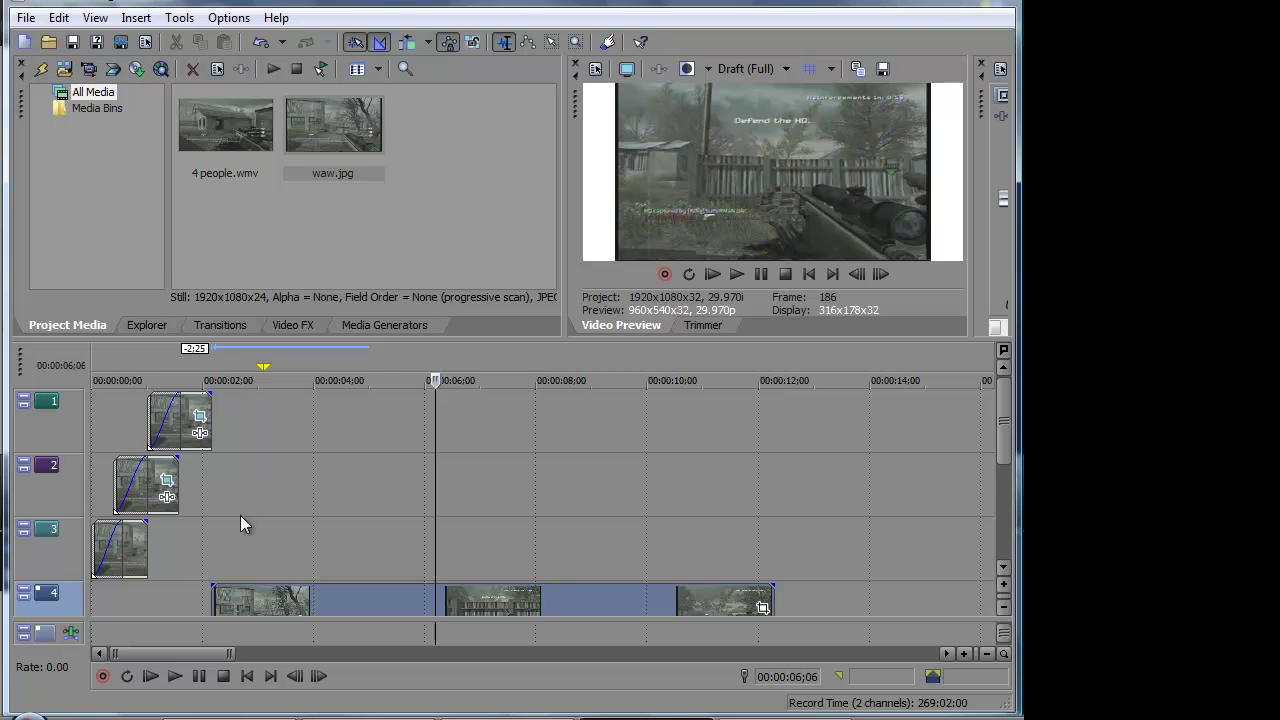
{"action": "left_click_drag", "start_coordinate": [118, 568], "coordinate": [116, 545]}
{"action": "mouse_move", "coordinate": [229, 719]}
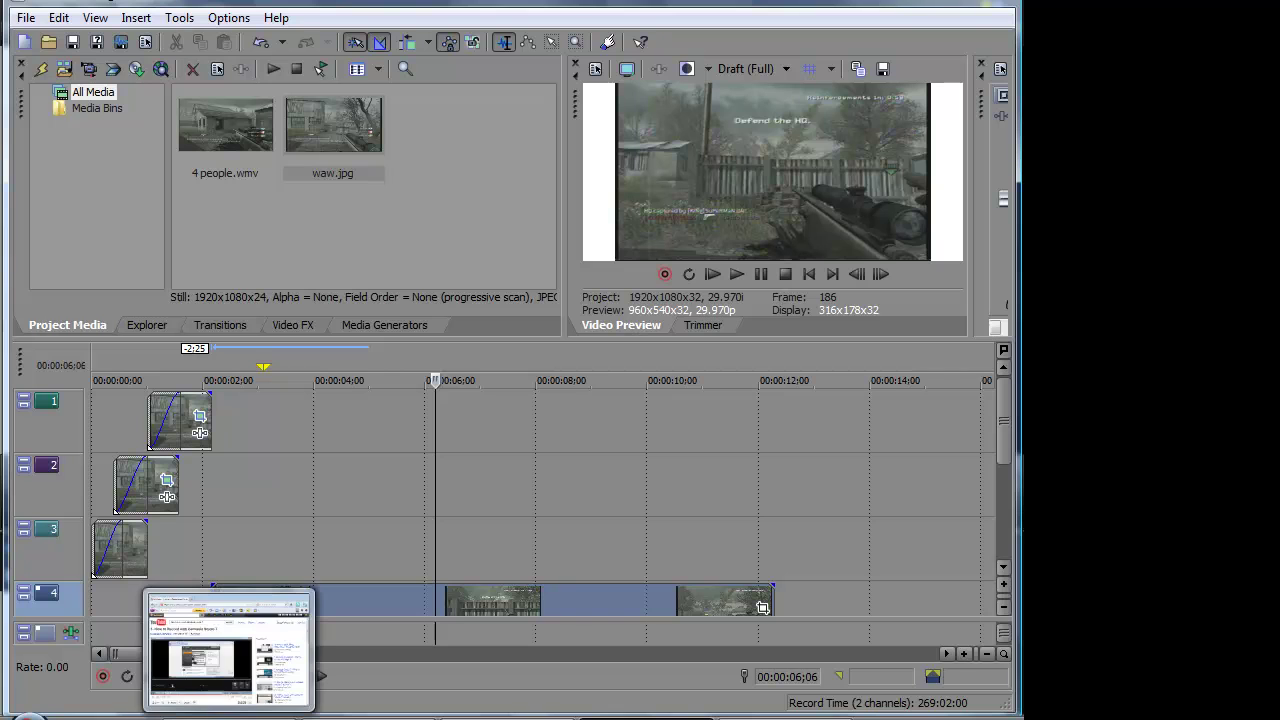